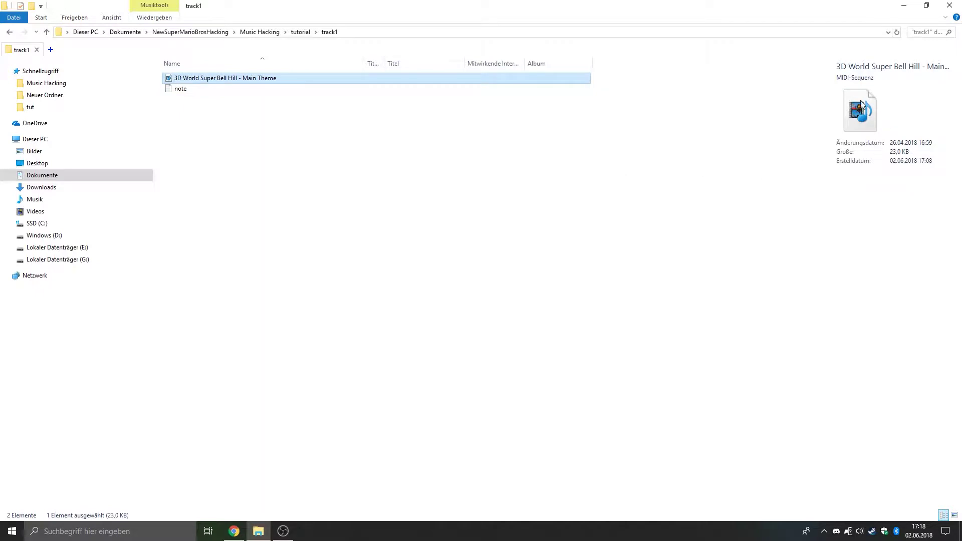
Read which Bank ID the track needs in the note file of the track1 folder, and close the note
double_click(181, 88)
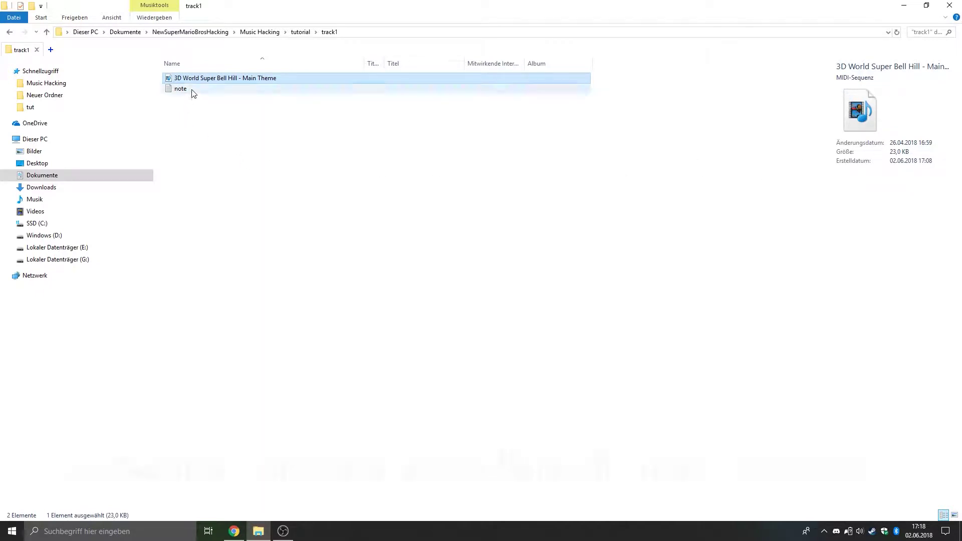
left_click_drag(284, 133, 158, 133)
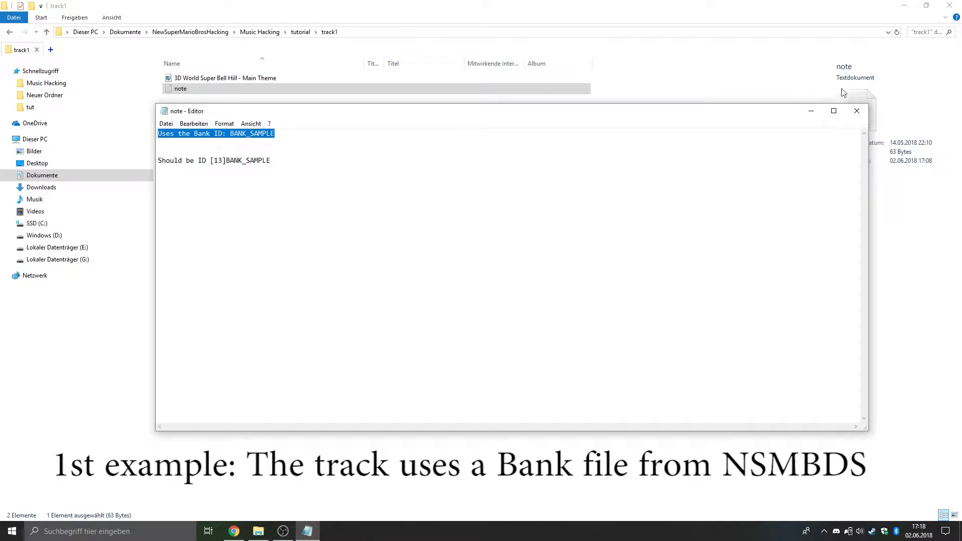
left_click(857, 110)
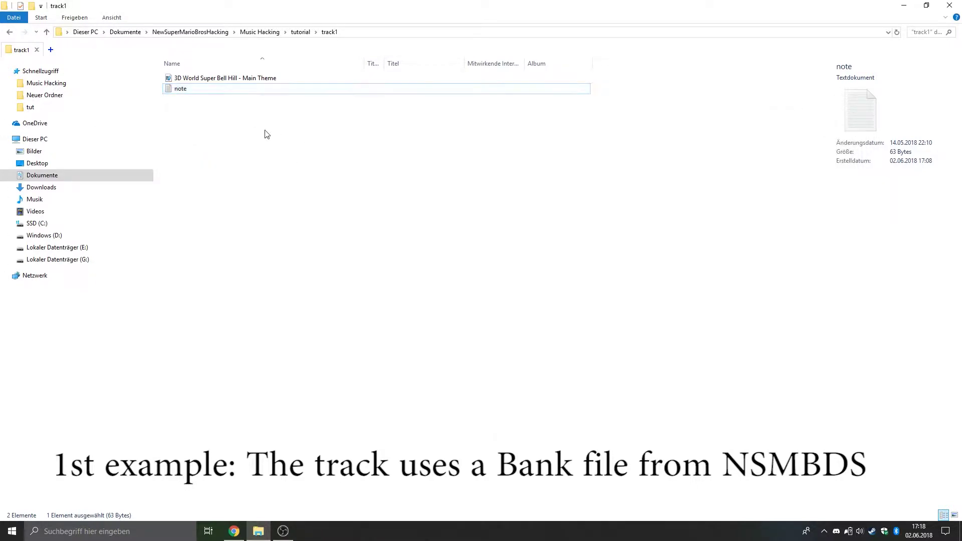
Launch Nitro Studio from the Music Hacking folder and open the sound_data file in it
key("alt+Up")
key("alt+Up")
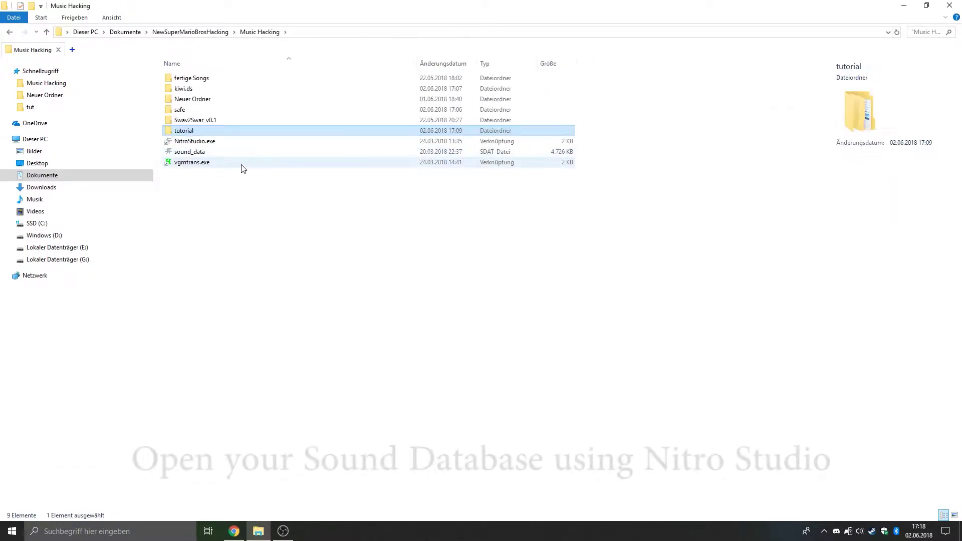
double_click(217, 142)
left_click(81, 86)
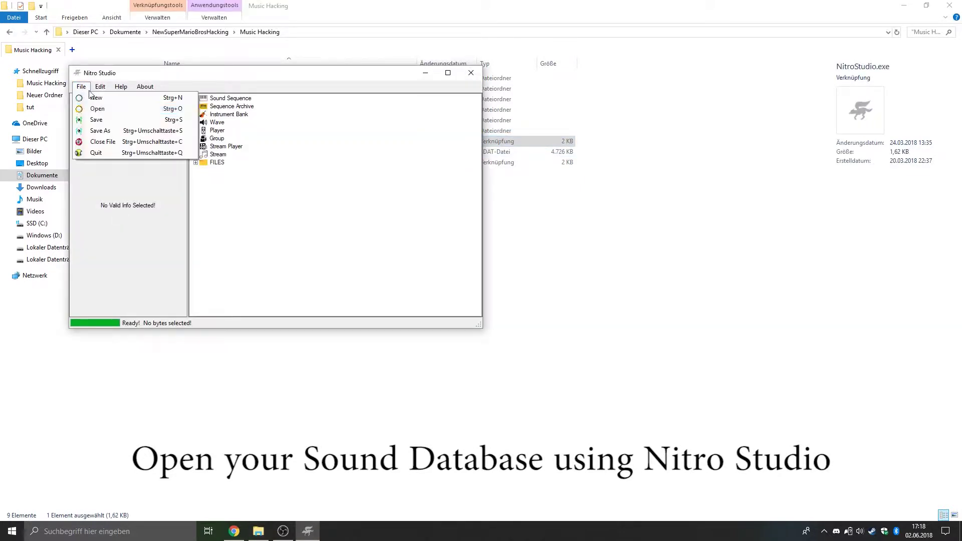
left_click(98, 109)
double_click(187, 213)
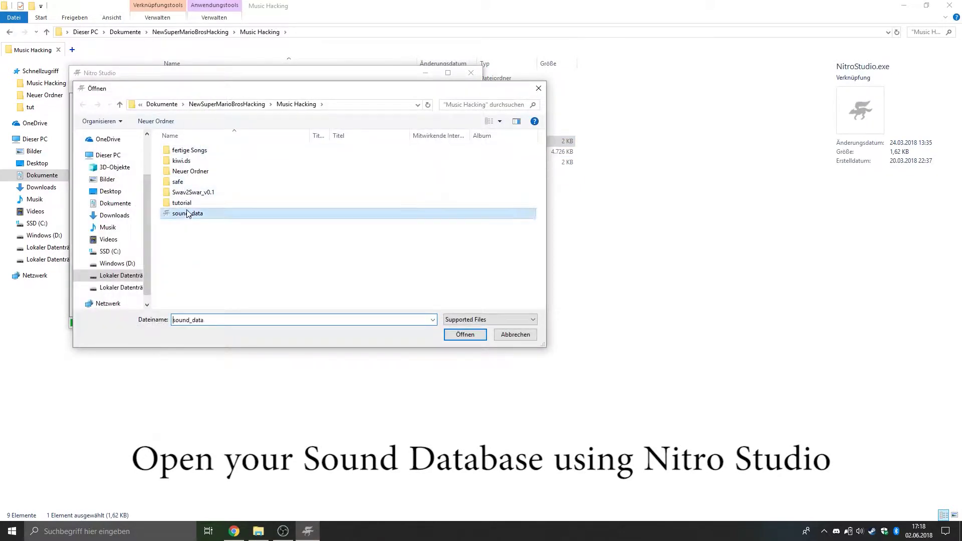
Browse the Sound Sequence entries and check the File ID and Bank ID of BGM_SAMPLE
double_click(231, 98)
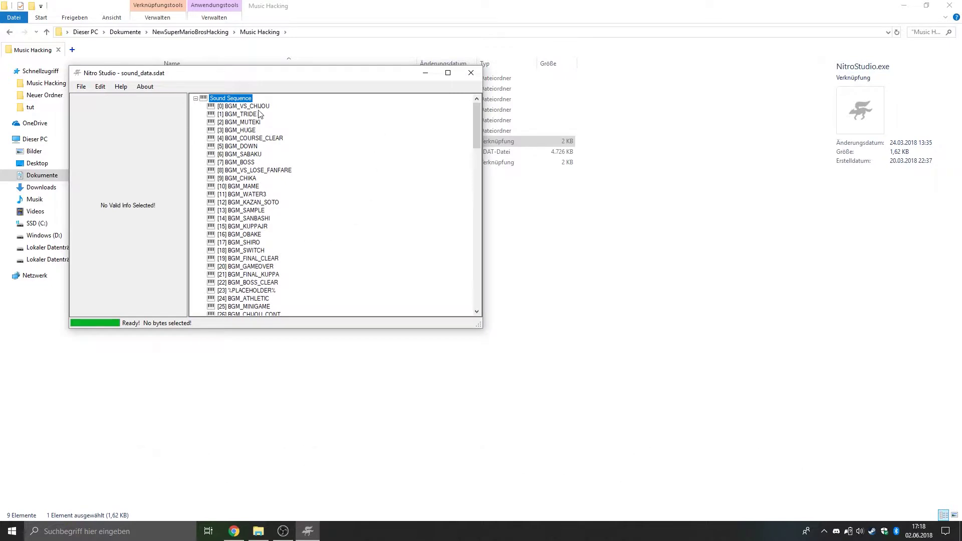
scroll(314, 172, "down", 5)
scroll(322, 187, "up", 5)
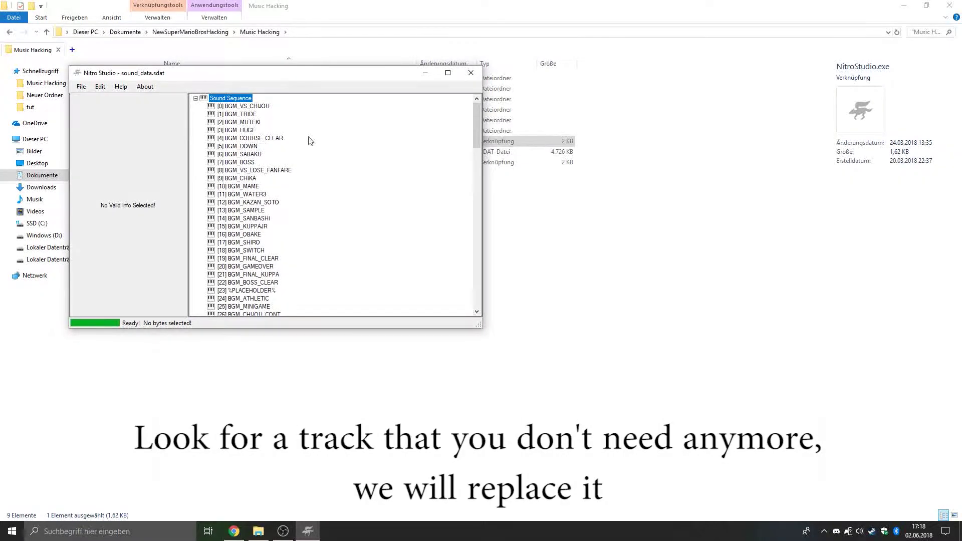
left_click(256, 211)
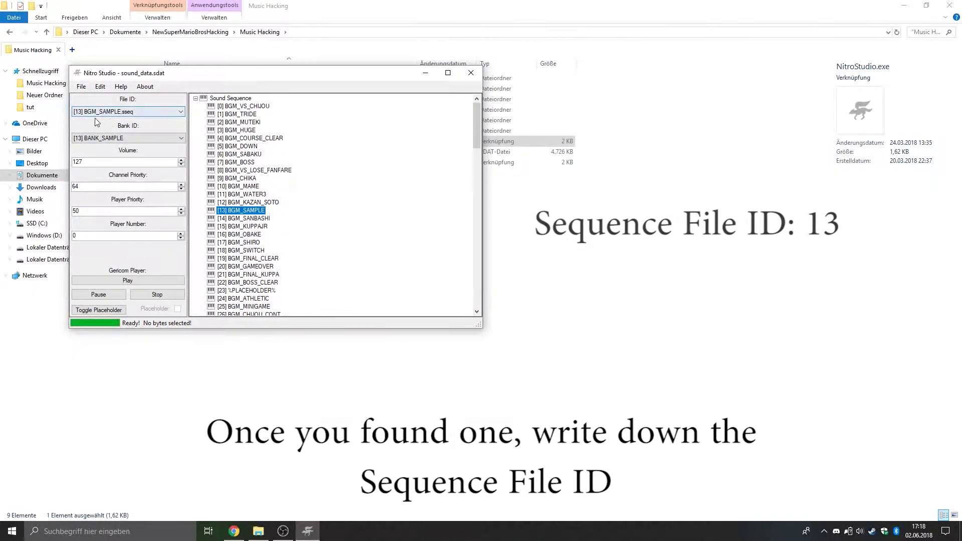
Replace the sequence file [13] BGM_SAMPLE.sseq under FILES with "3D World Super Bell Hill - Main Theme" from the tutorial's track1 folder
left_click(196, 99)
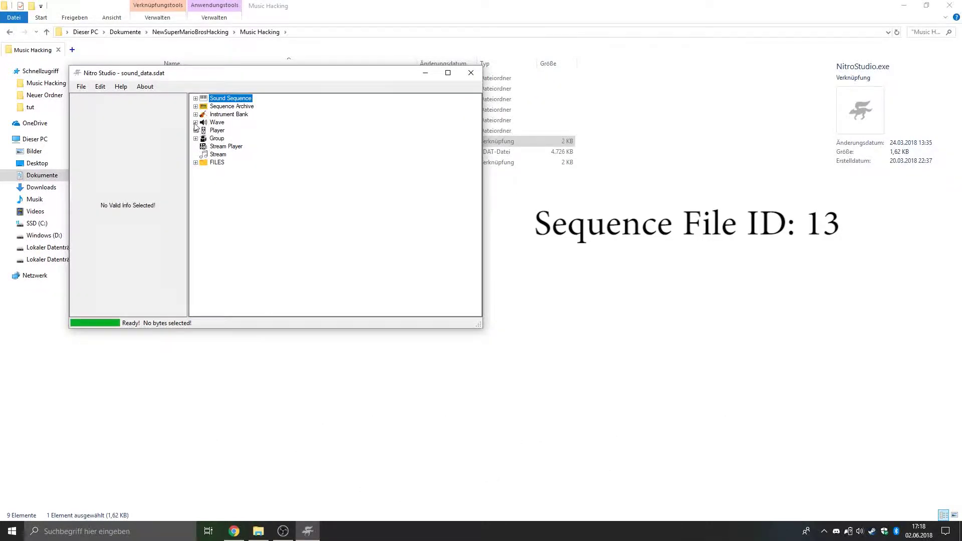
left_click(196, 163)
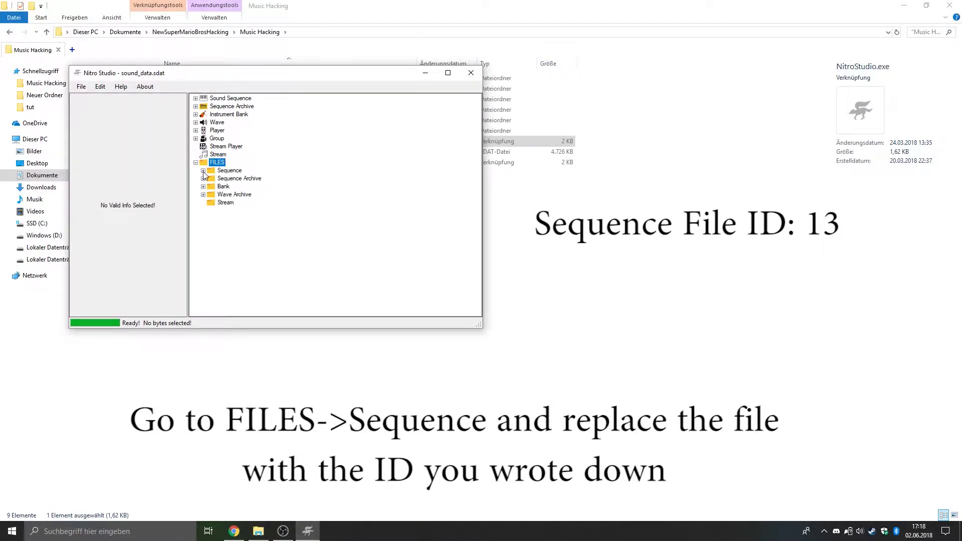
left_click(203, 171)
left_click(261, 211)
right_click(256, 210)
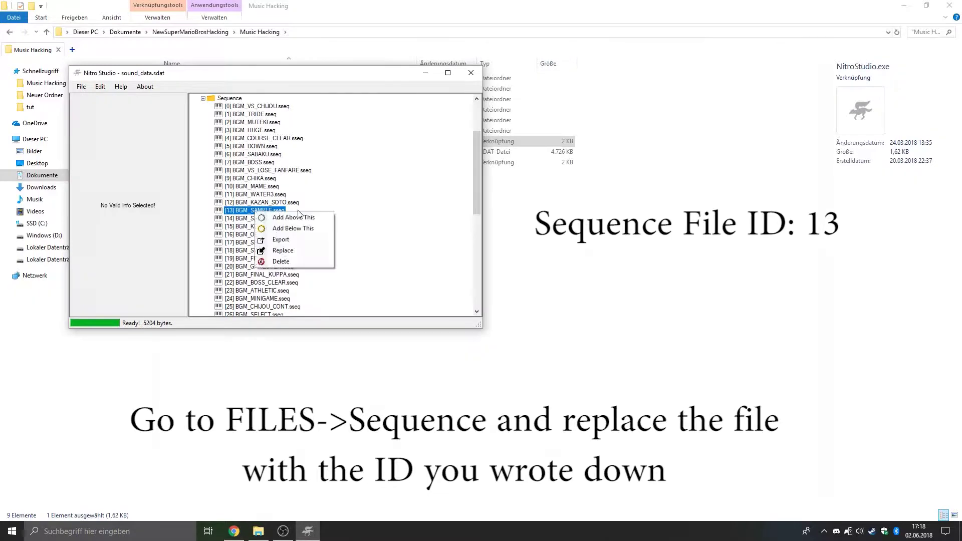
left_click(297, 249)
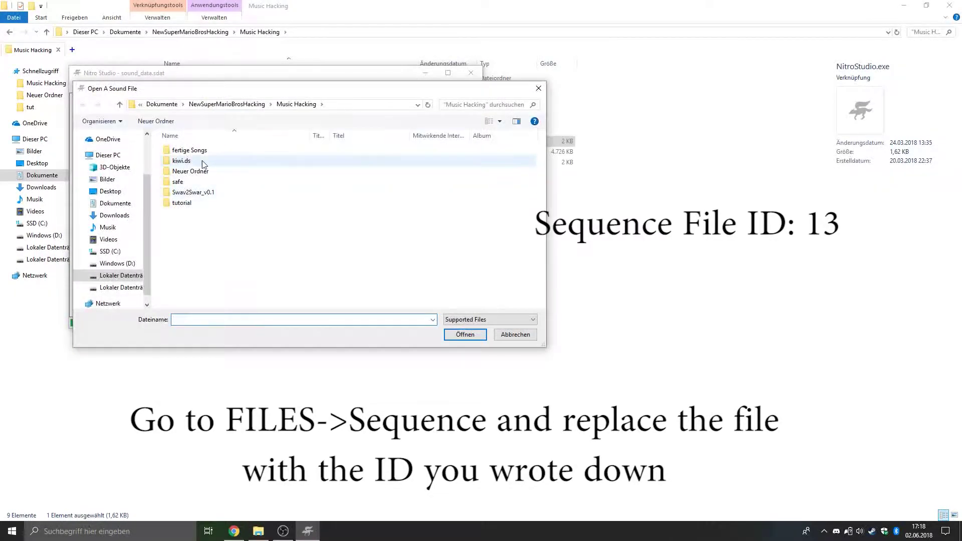
double_click(189, 203)
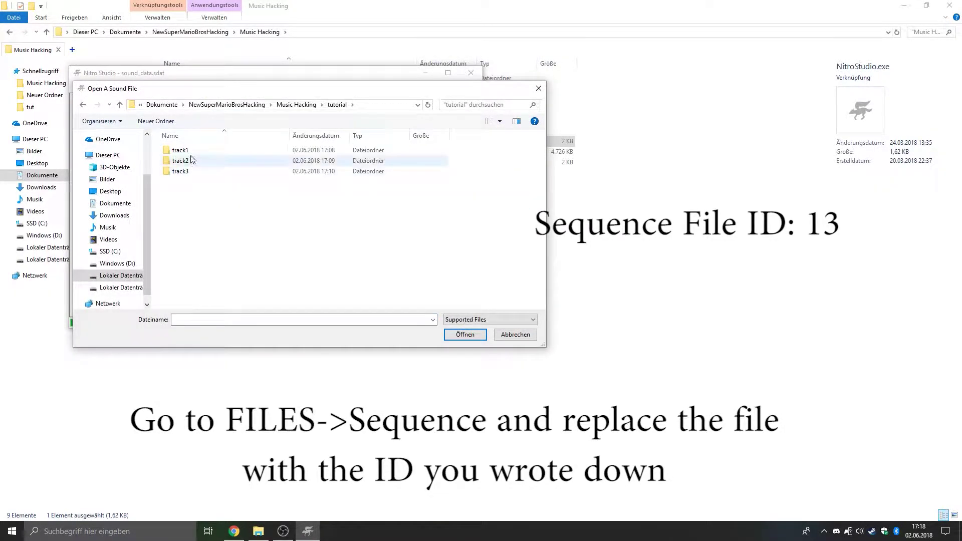
double_click(193, 152)
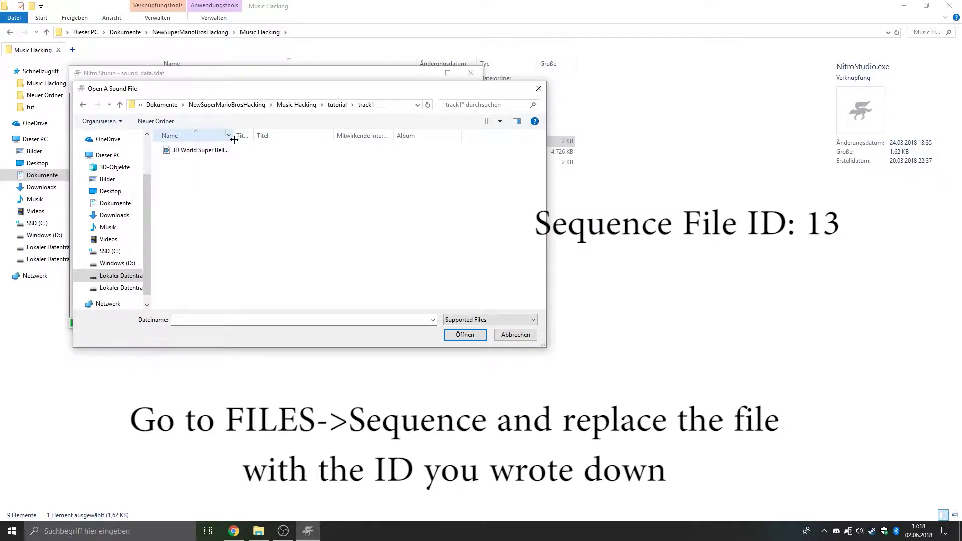
left_click_drag(233, 135, 308, 135)
left_click(261, 153)
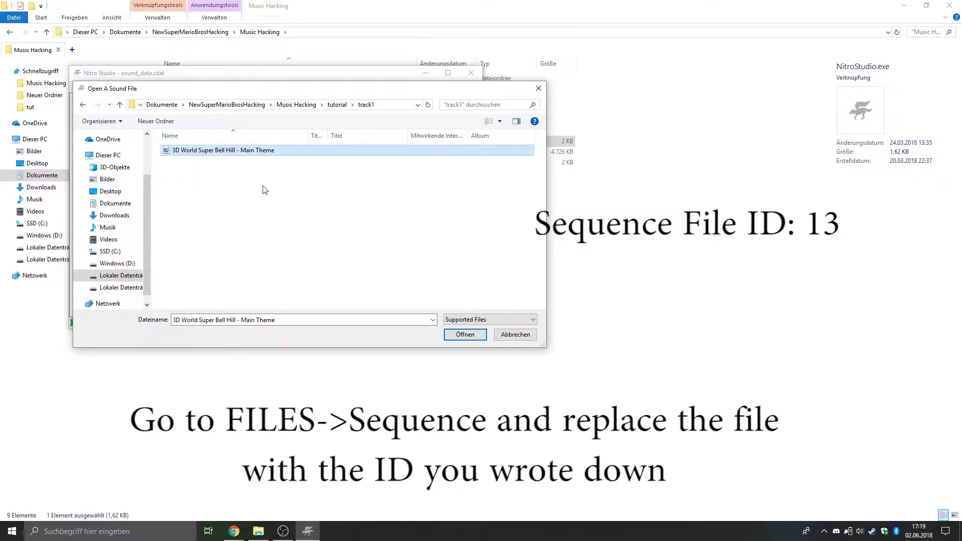
left_click(451, 332)
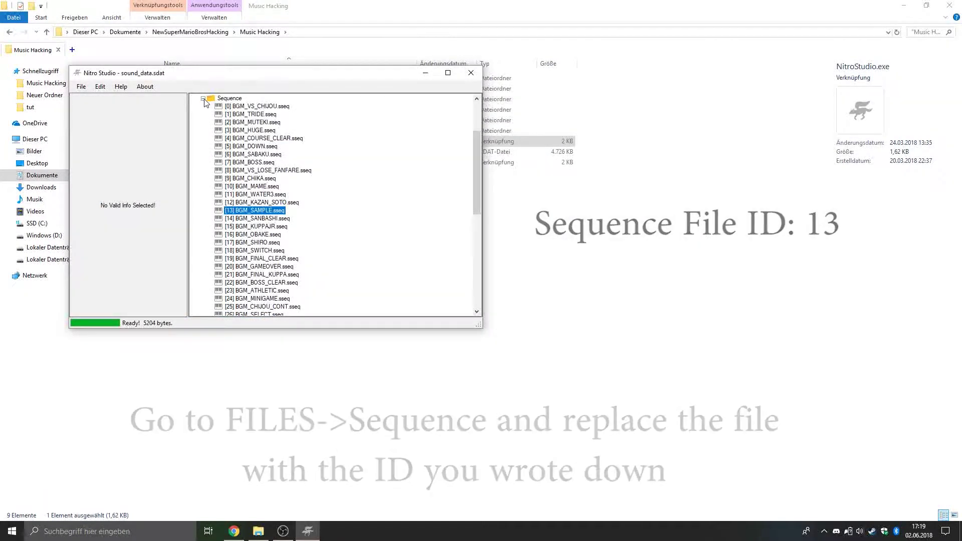
Play the BGM_SAMPLE entry under Sound Sequence to check the replaced track, and stop playback
left_click(196, 98)
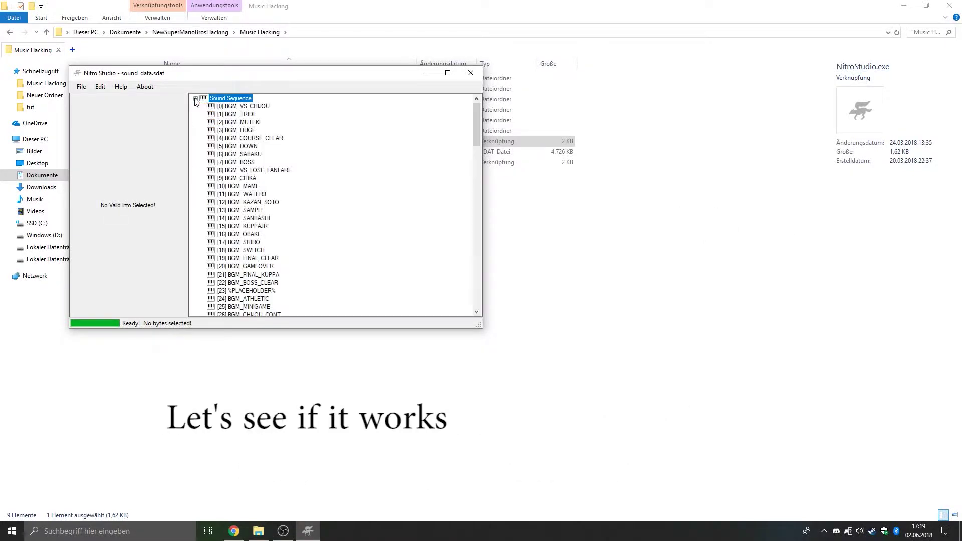
left_click(254, 210)
left_click(129, 282)
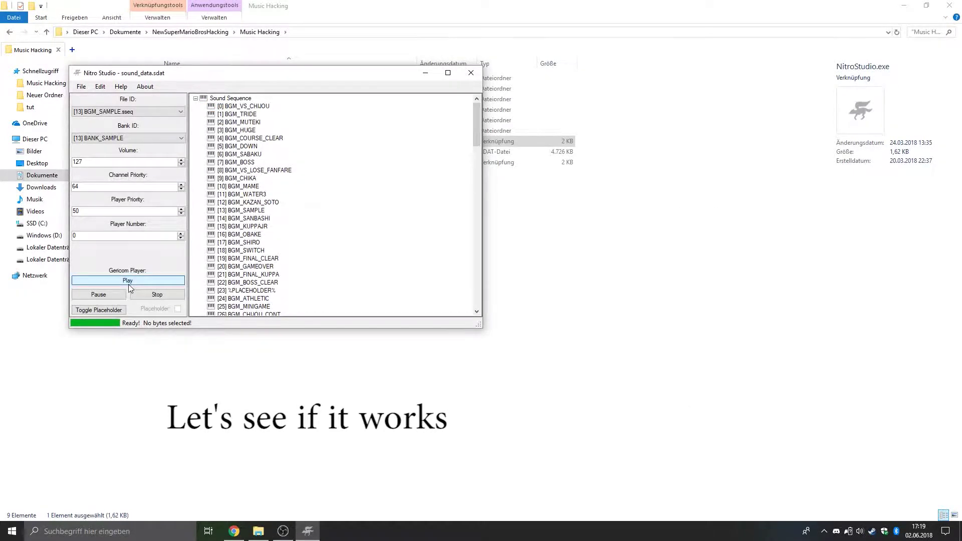
left_click(158, 298)
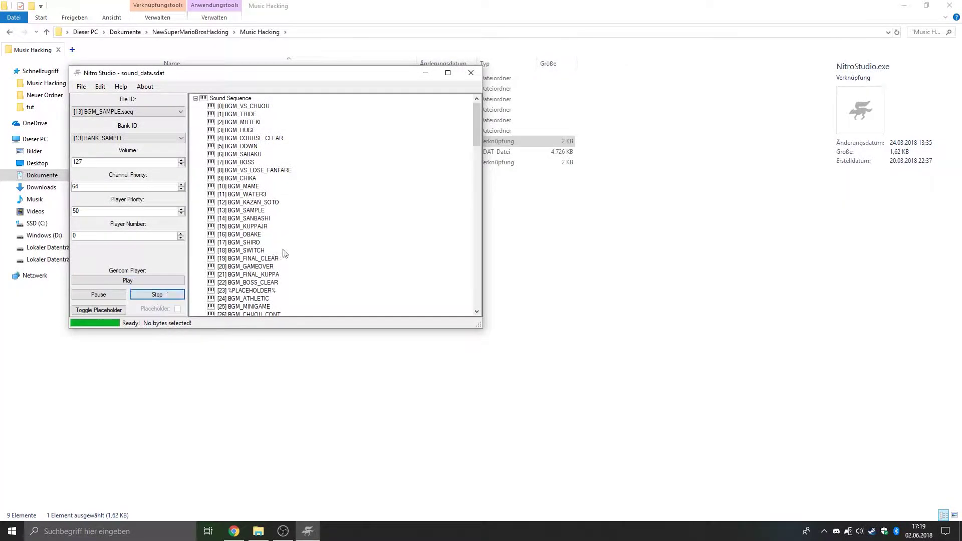
Rename the BGM_SAMPLE sound sequence entry to BGM_3D_WORLD_MAIN_THEME
right_click(249, 209)
left_click(275, 274)
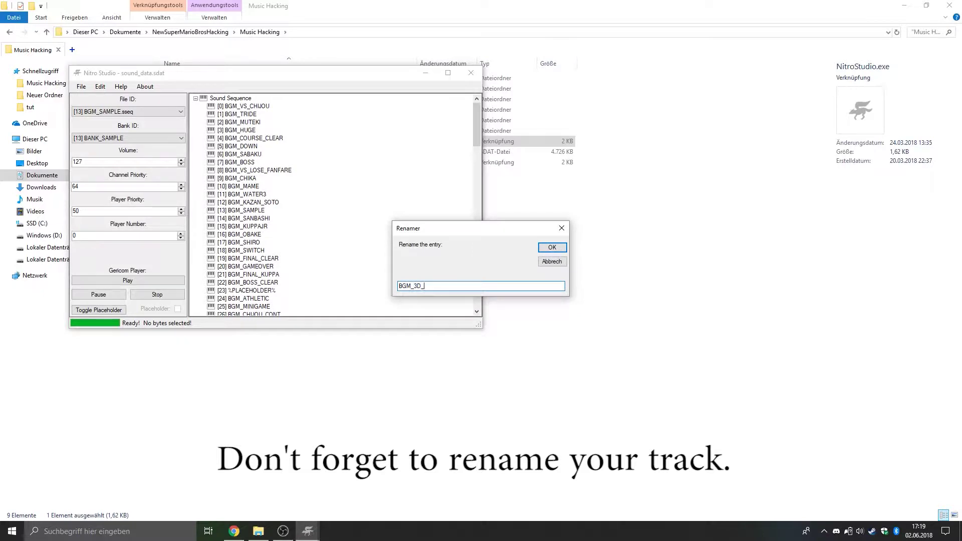
type("BGM_3D_WORLD_MAIN_THEME")
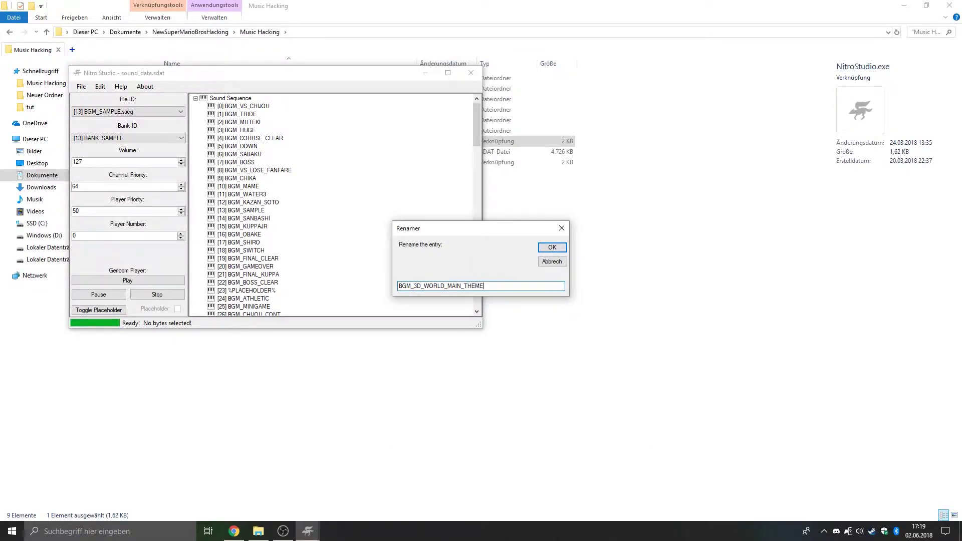
key("Return")
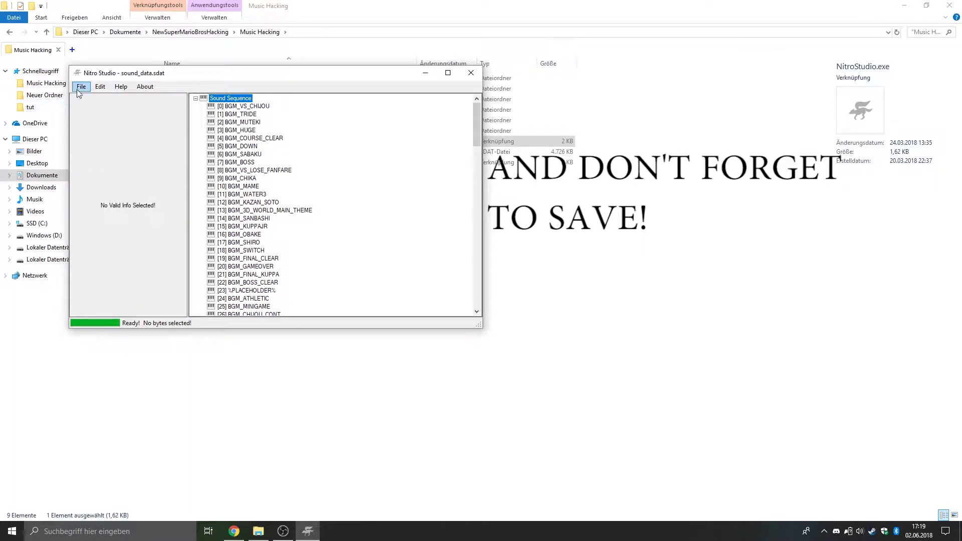
Save the edited sound_data file and close Nitro Studio
left_click(79, 88)
left_click(87, 120)
left_click(470, 73)
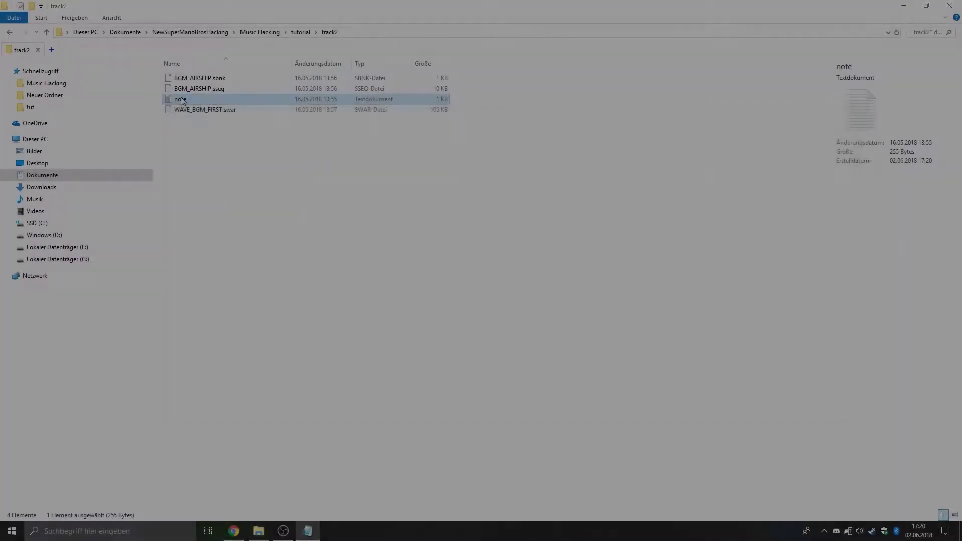
Read which bank and wave files the sseq track uses in the track2 note, and close the note
double_click(182, 100)
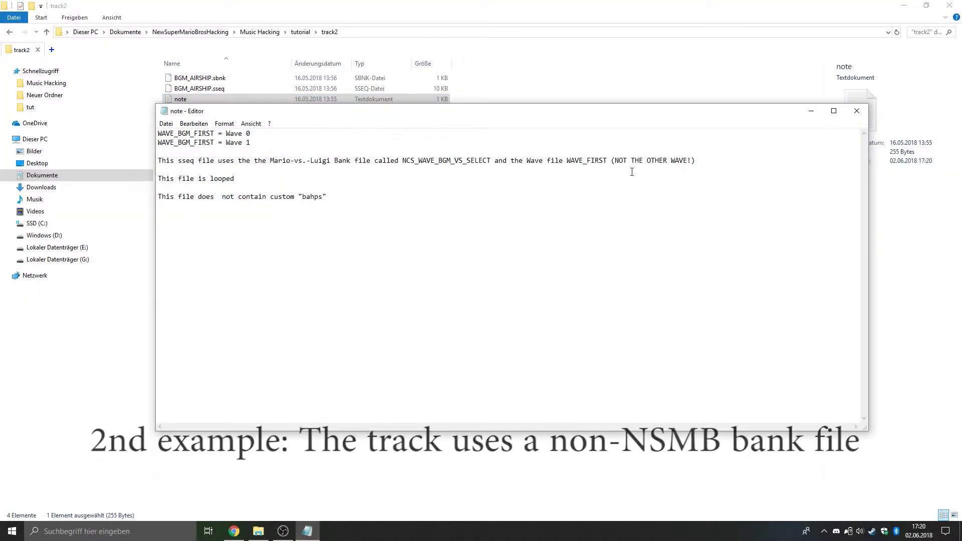
left_click_drag(697, 161, 151, 161)
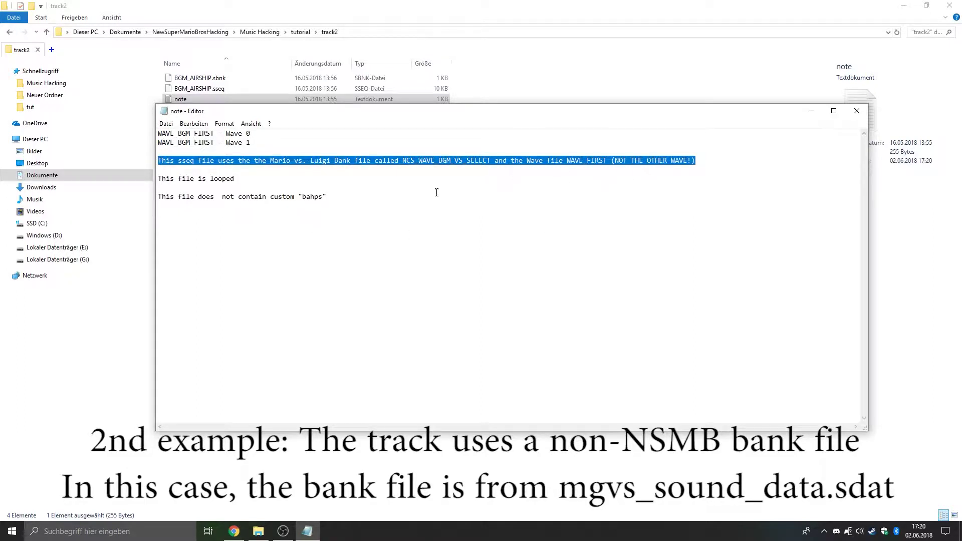
left_click(855, 110)
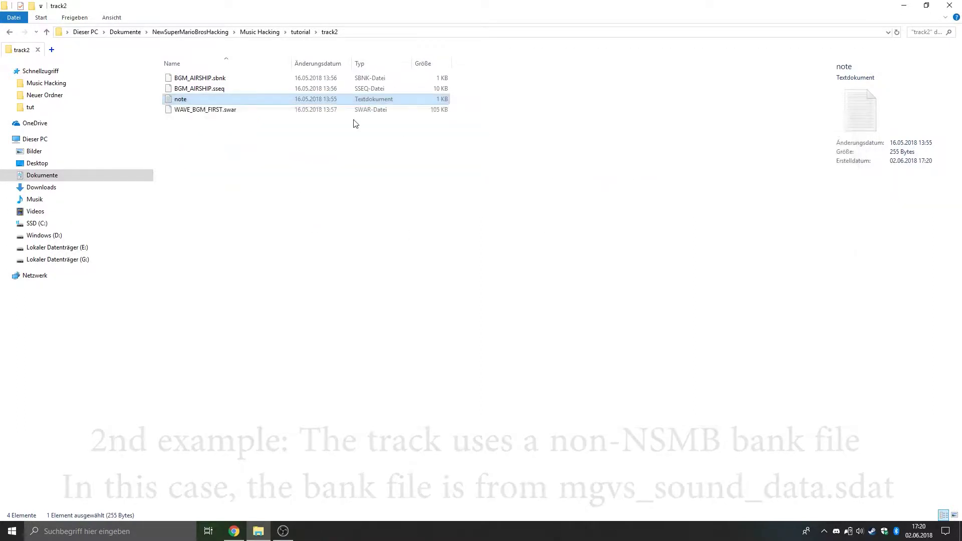
Return to the Music Hacking folder, launch Nitro Studio and open the sound_data file again
left_click(253, 81)
left_click(273, 33)
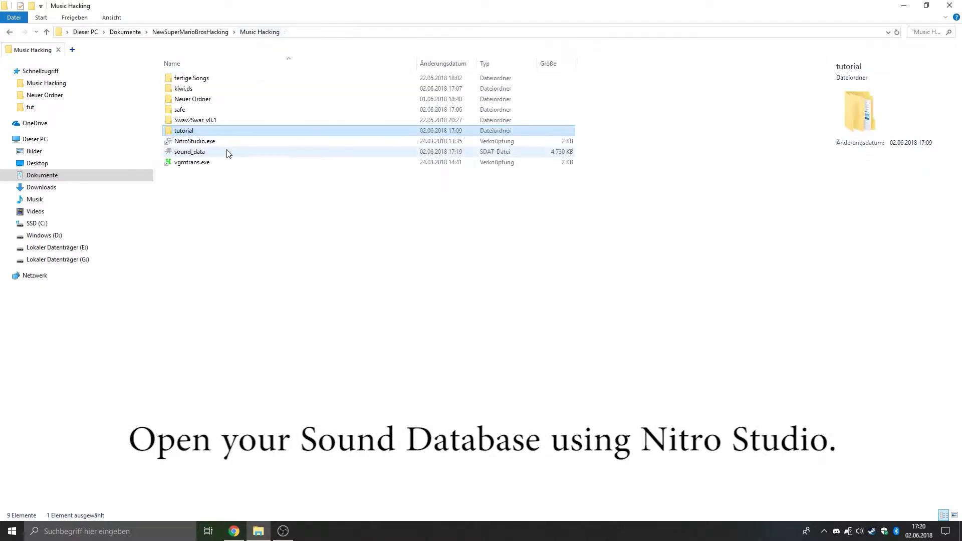
double_click(223, 143)
left_click(104, 110)
left_click(124, 133)
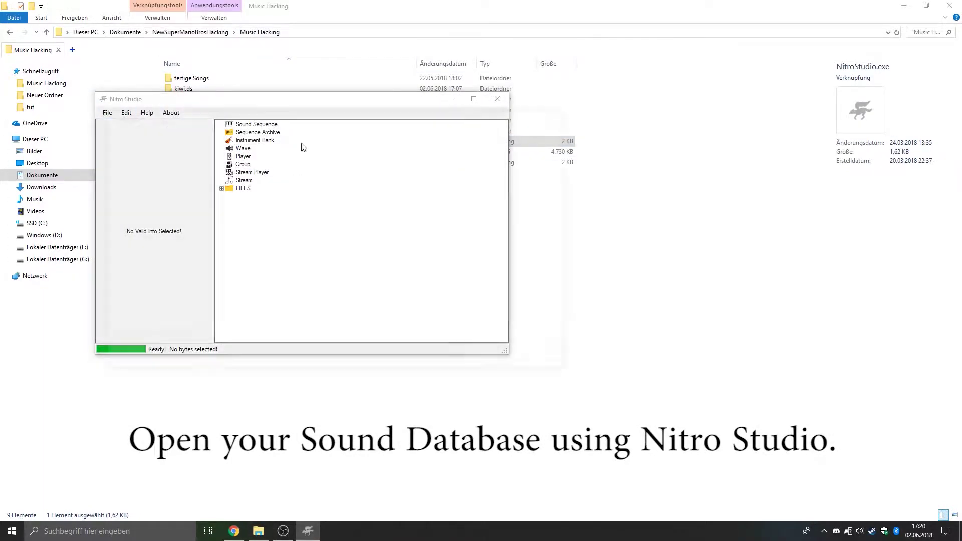
left_click(323, 130)
double_click(213, 222)
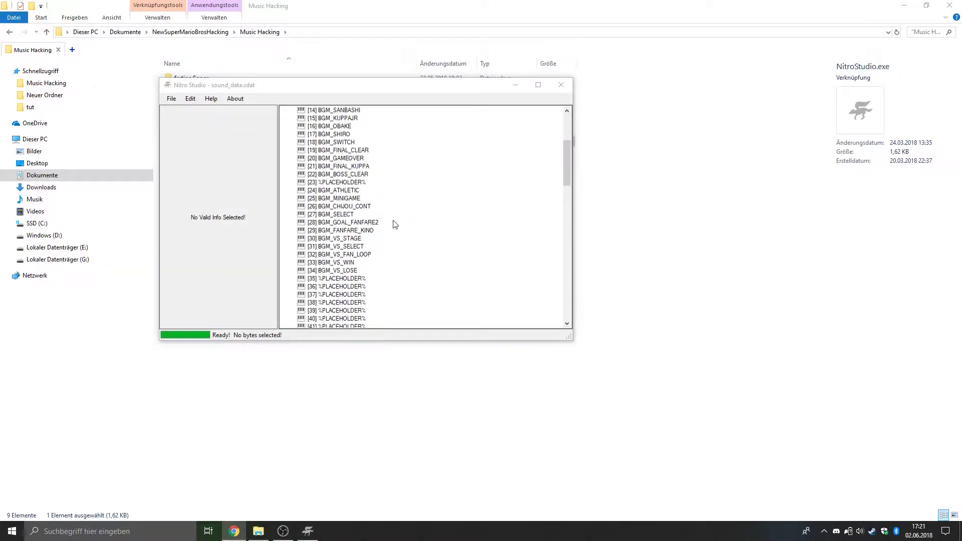
Check the File ID and Bank ID of BGM_3D_WORLD_MAIN_THEME in the Sound Sequence list
scroll(410, 210, "up", 5)
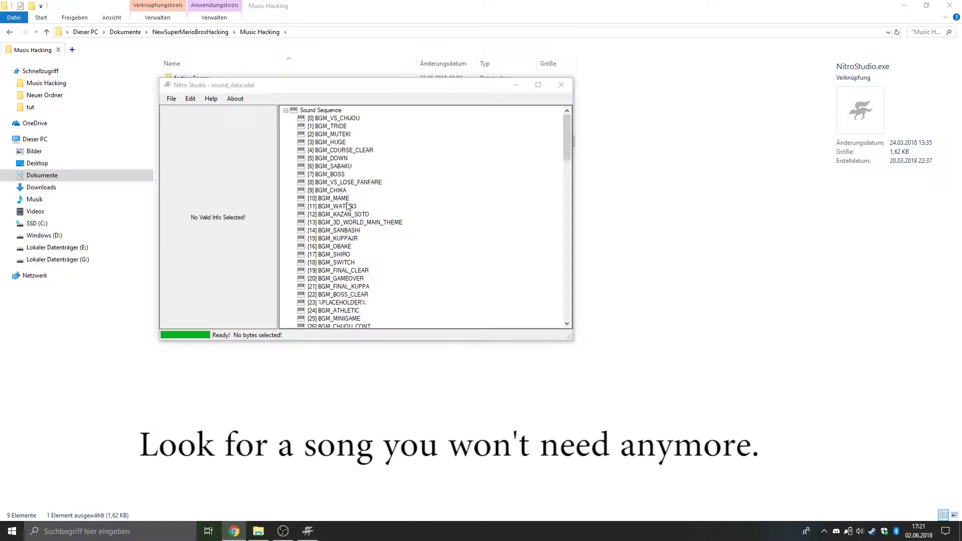
left_click(349, 222)
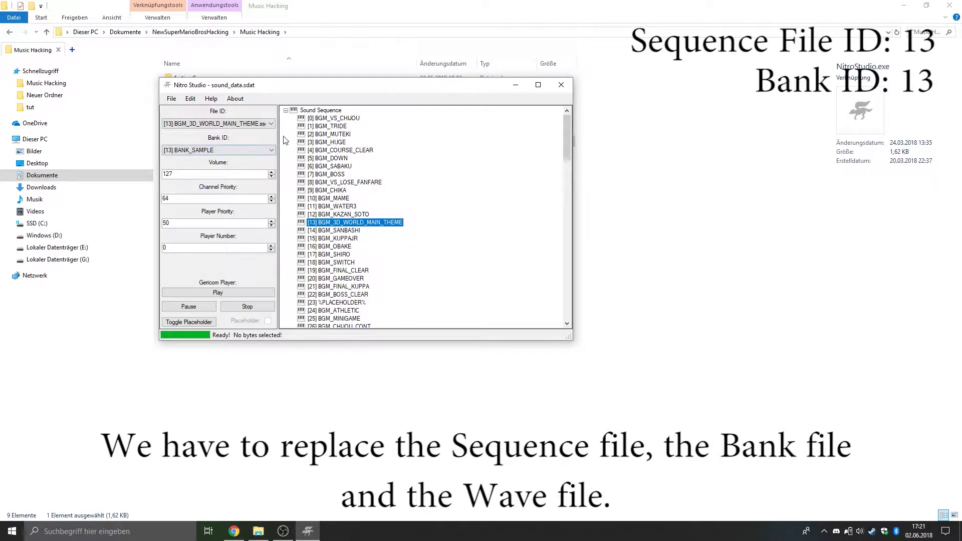
Replace sequence file 13, BGM_3D_WORLD_MAIN_THEME.sseq, with BGM_AIRSHIP.sseq from the tutorial track2 folder
left_click(286, 111)
left_click(286, 175)
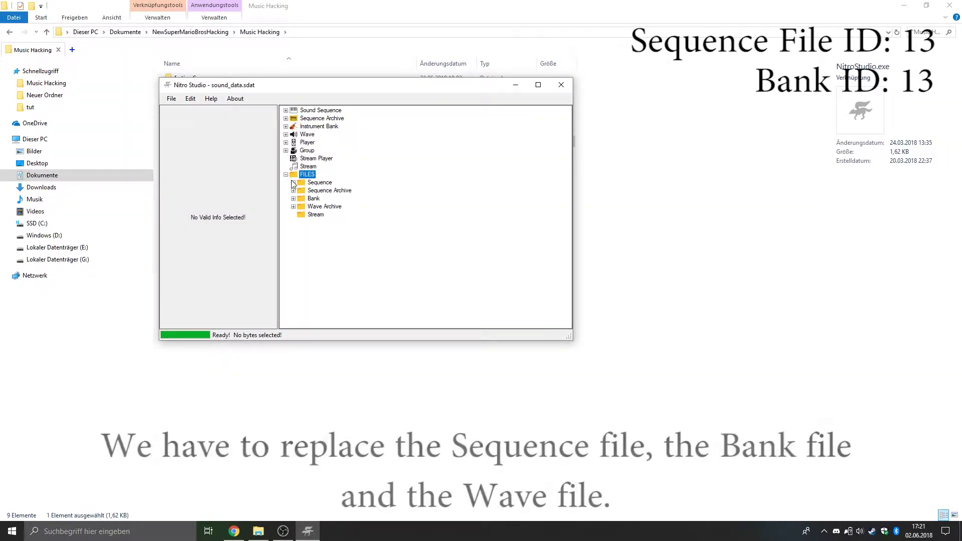
left_click(293, 182)
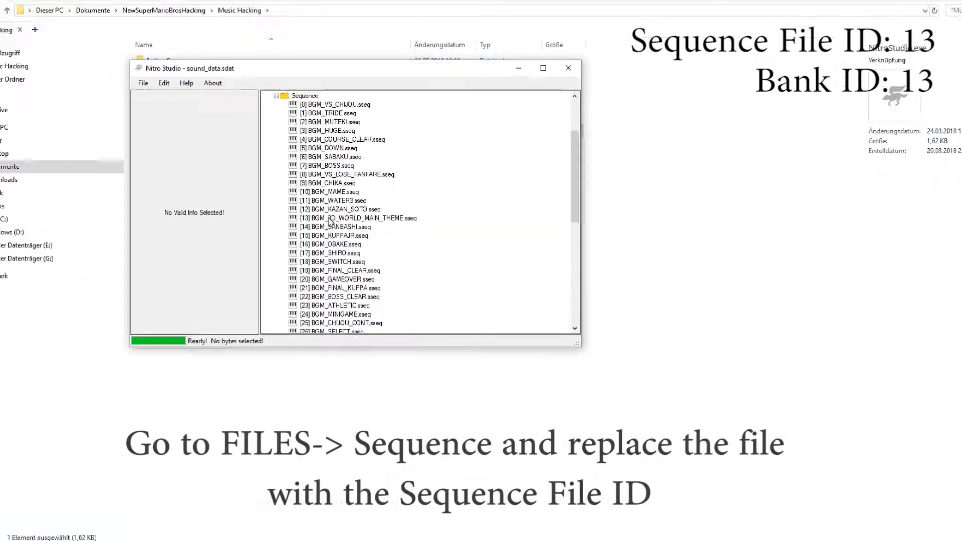
left_click(330, 220)
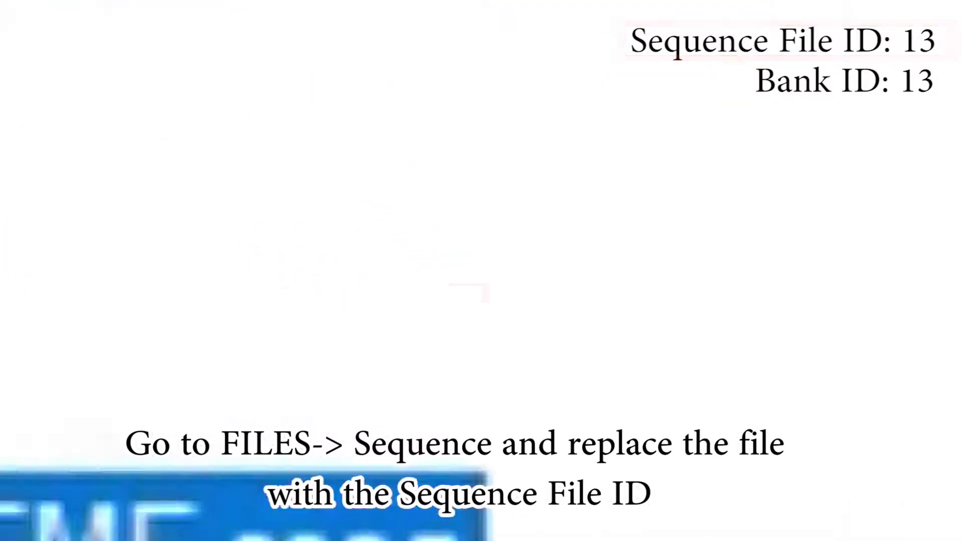
right_click(336, 297)
left_click(369, 260)
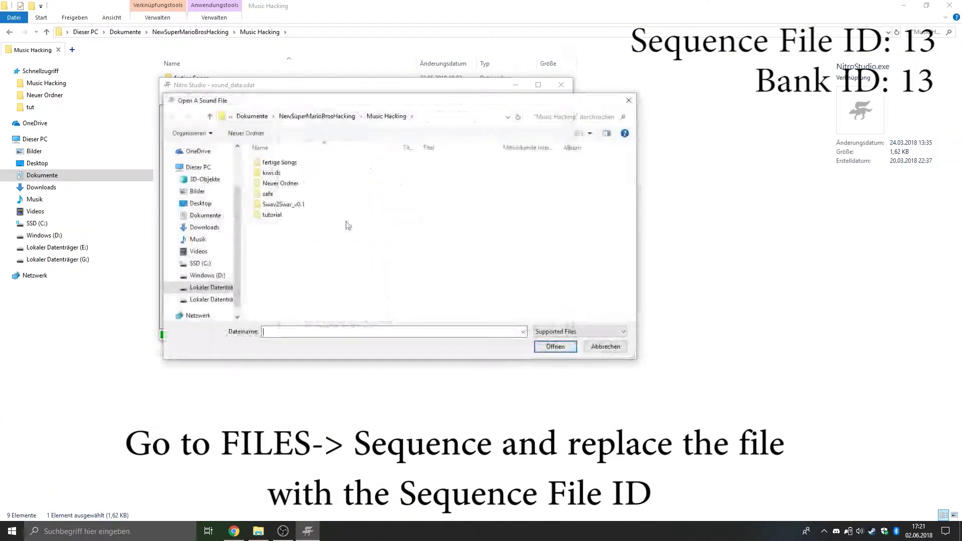
double_click(296, 218)
double_click(296, 173)
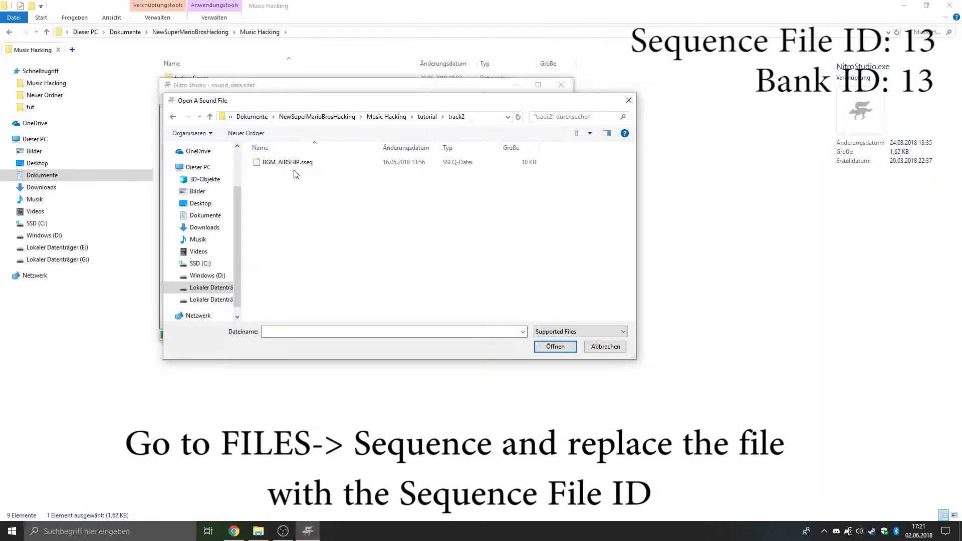
double_click(298, 163)
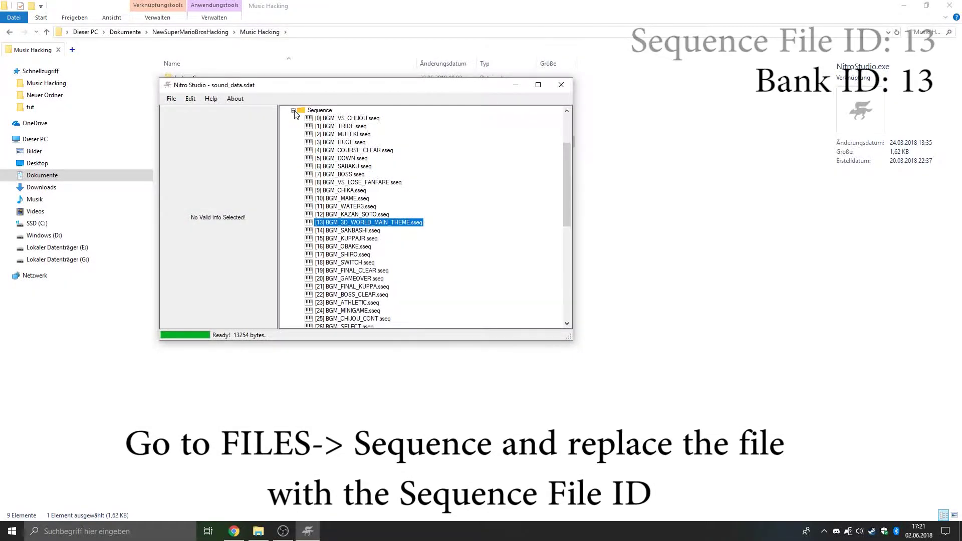
left_click(293, 110)
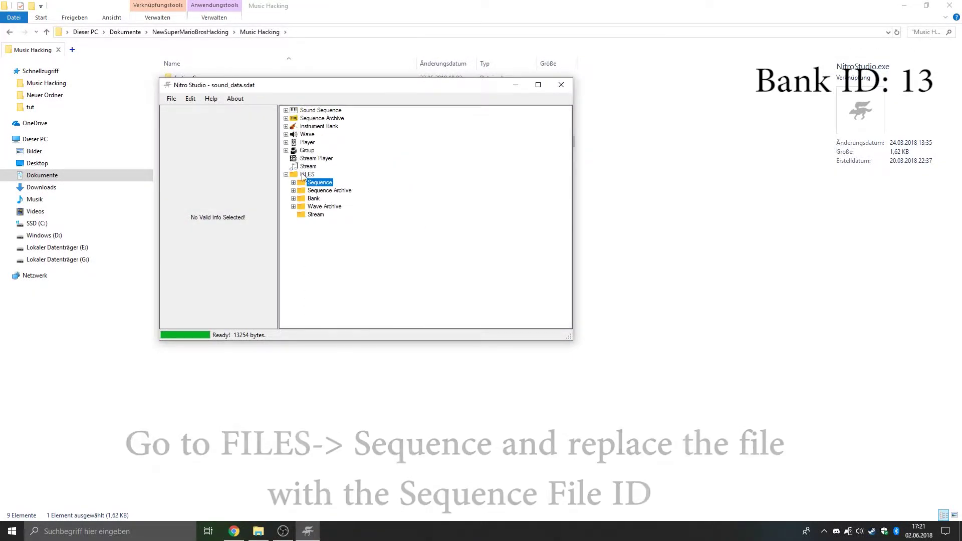
Check the File ID and Wave 0 assignment of BANK_SAMPLE in the Instrument Bank list
left_click(286, 127)
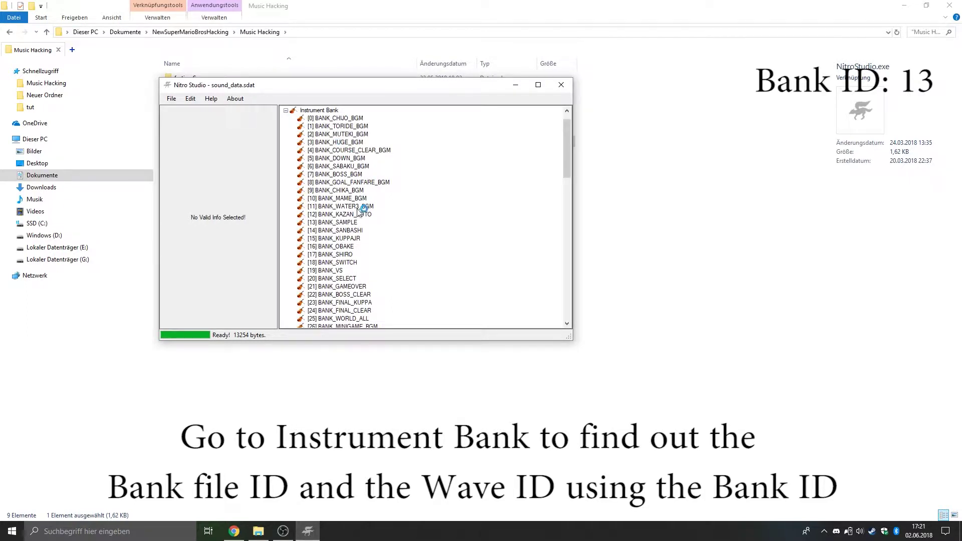
left_click(329, 223)
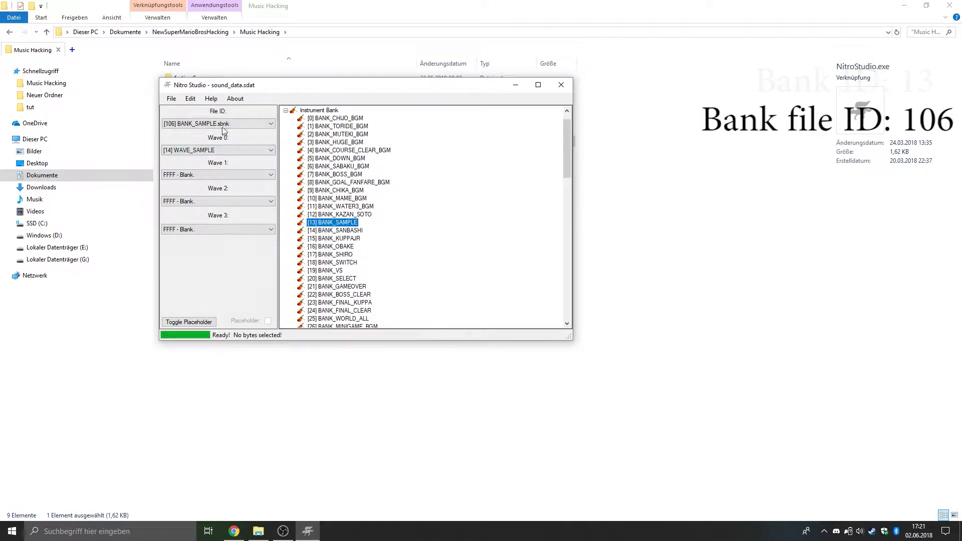
left_click(286, 110)
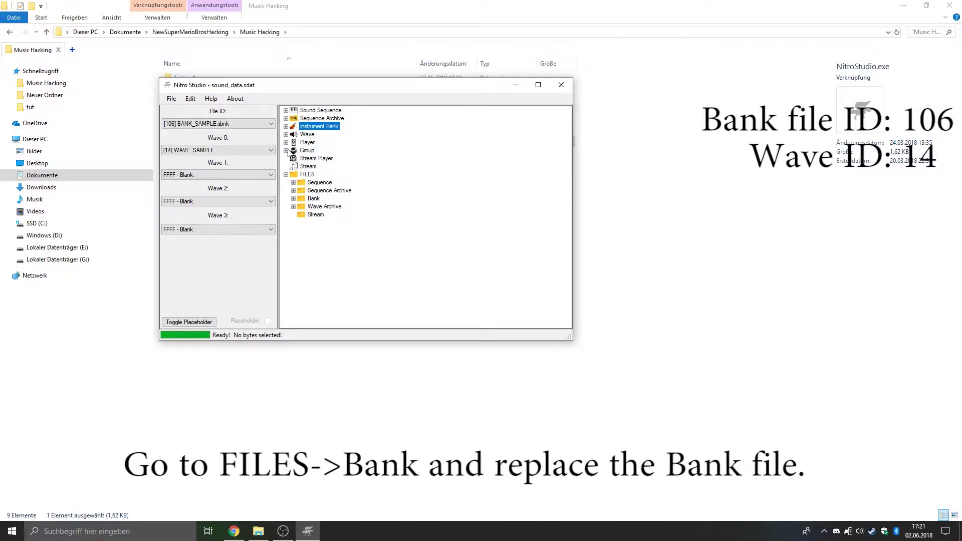
Replace bank file 106, BANK_SAMPLE.sbnk, with BGM_AIRSHIP.sbnk from the track2 folder
left_click(294, 199)
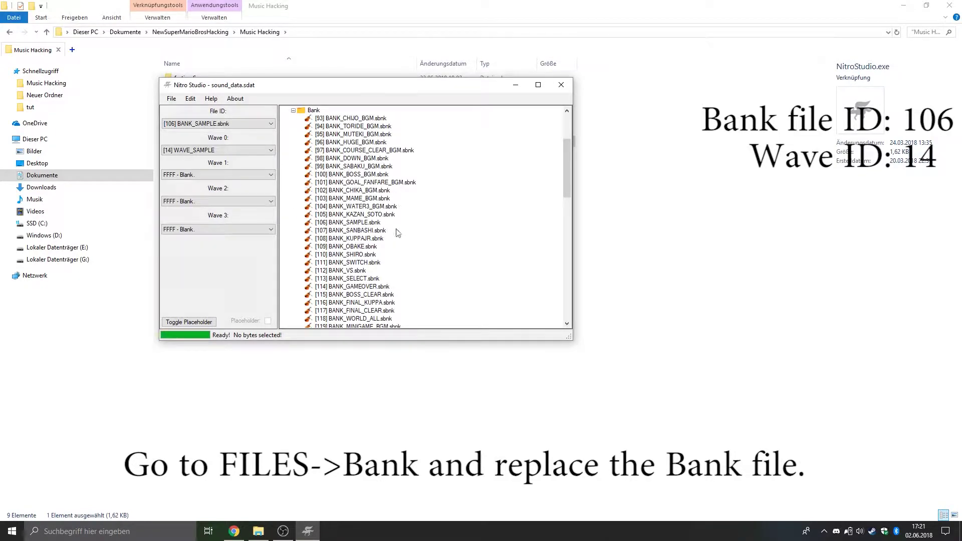
left_click(350, 224)
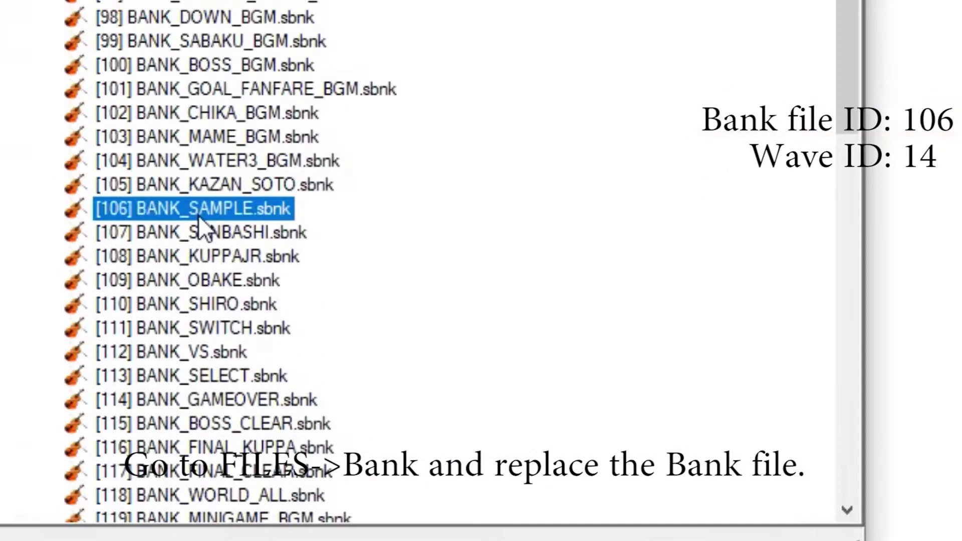
right_click(317, 240)
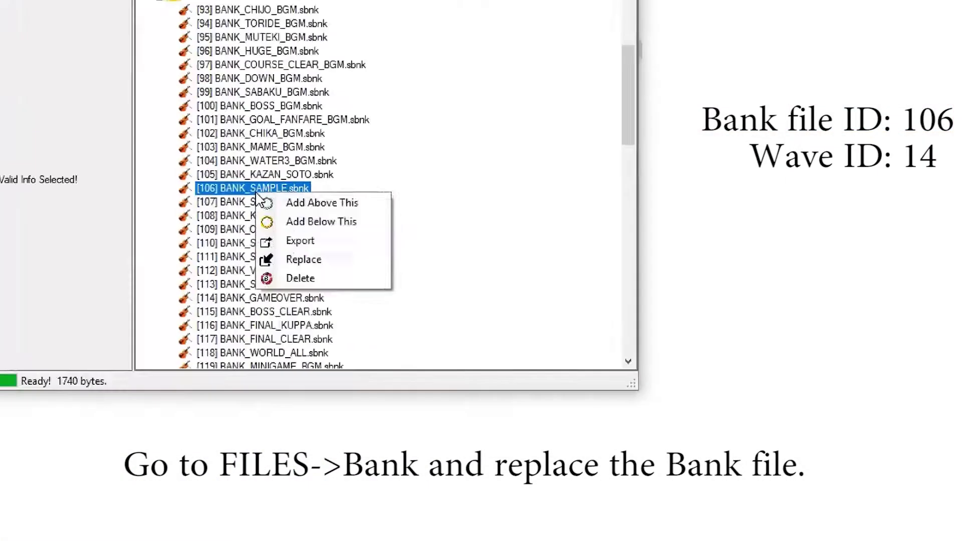
left_click(389, 265)
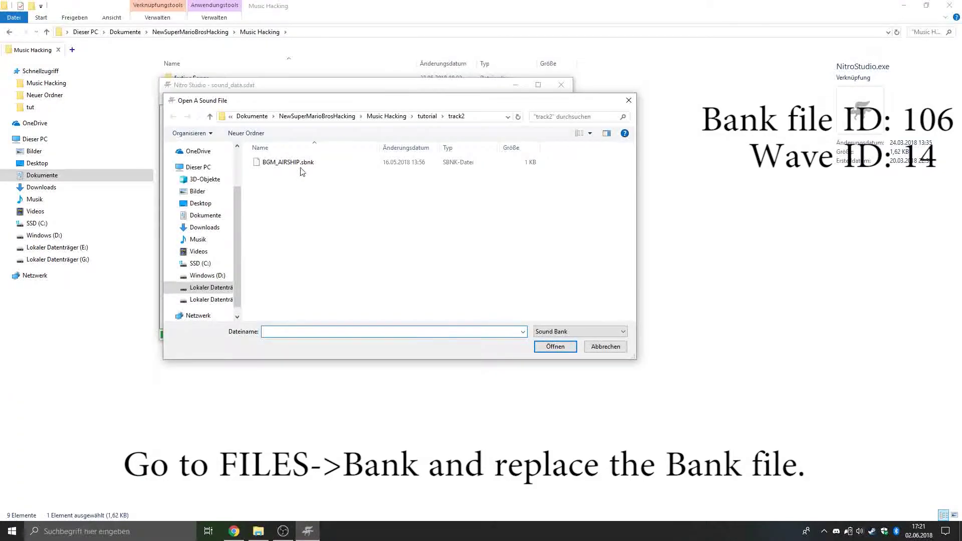
double_click(303, 165)
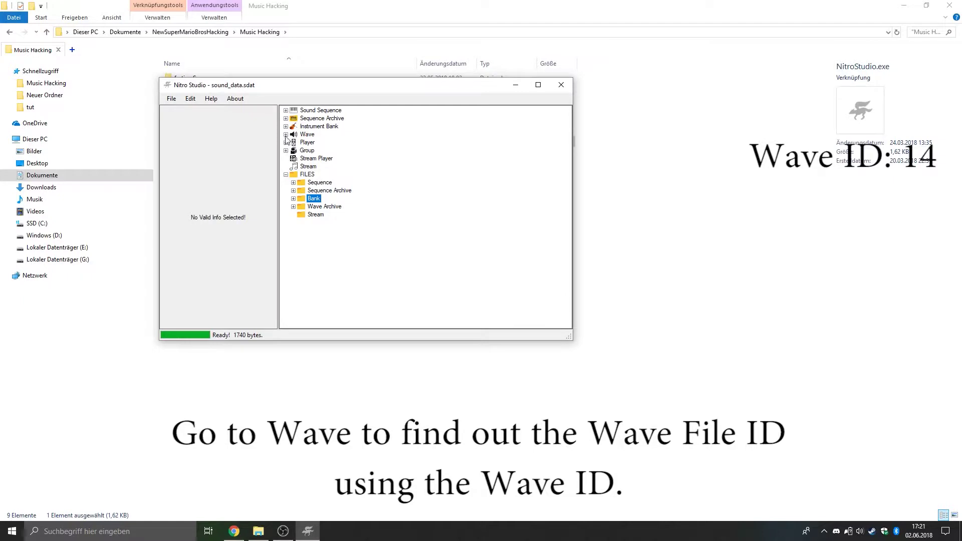
Check the File ID of WAVE_SAMPLE in the Wave list
left_click(285, 135)
left_click(332, 231)
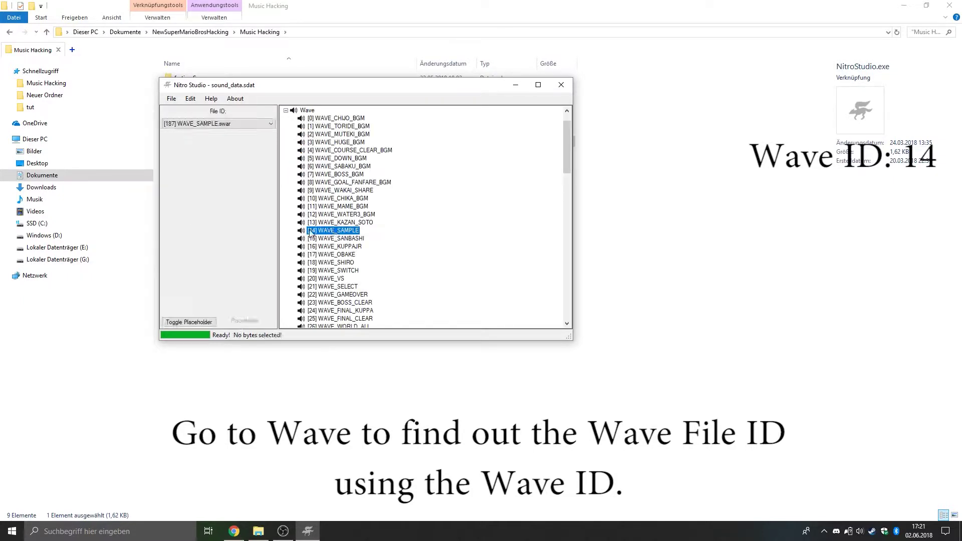
left_click(285, 110)
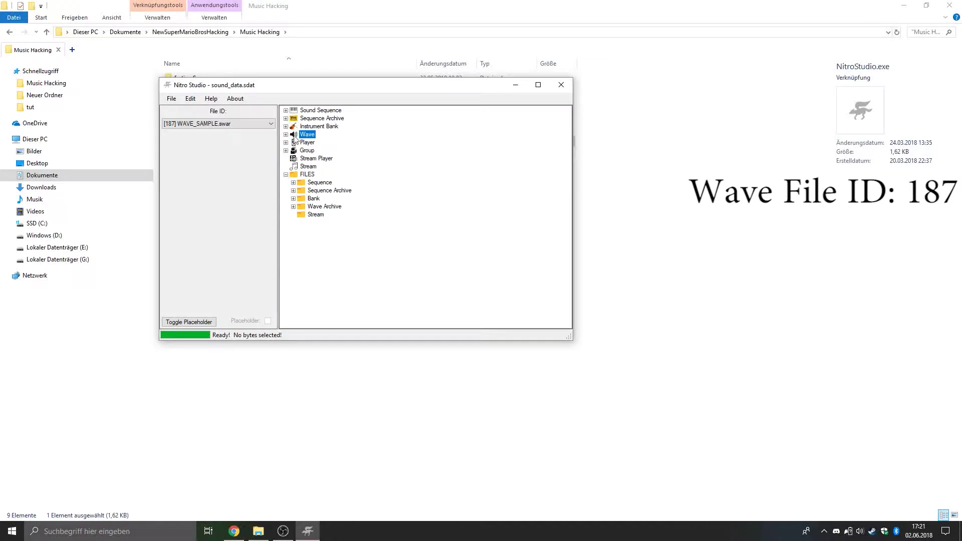
Replace wave archive file 187, WAVE_SAMPLE.swar, with WAVE_BGM_FIRST.swar from the track2 folder
left_click(294, 206)
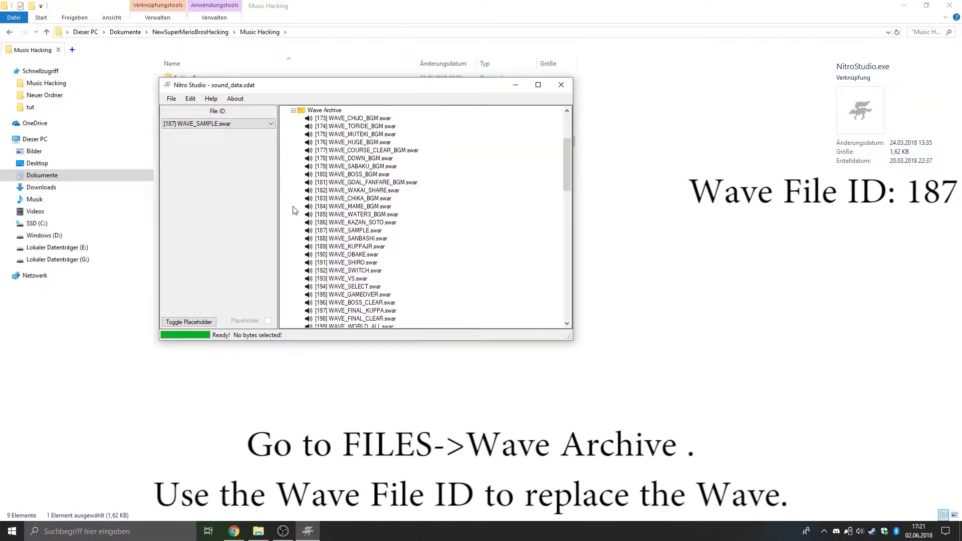
left_click(352, 232)
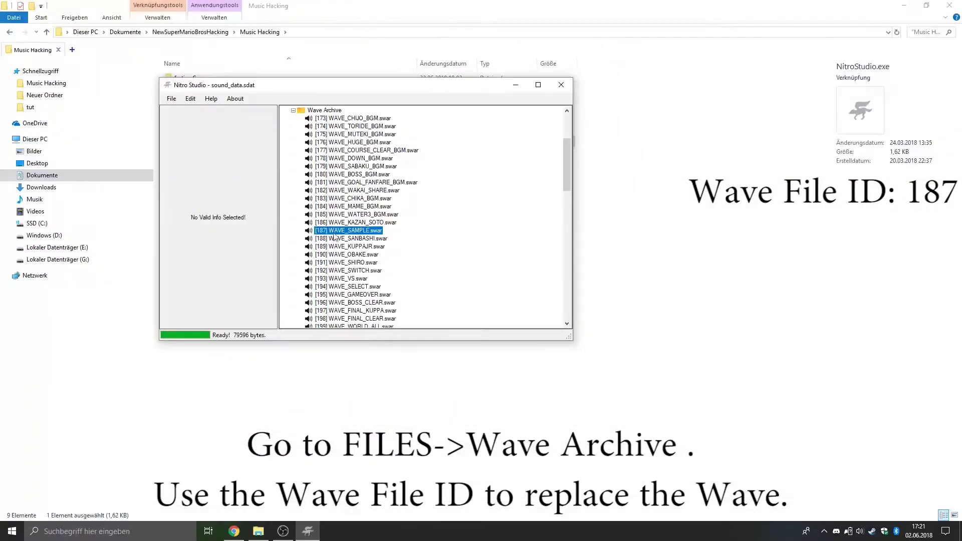
right_click(336, 232)
left_click(357, 268)
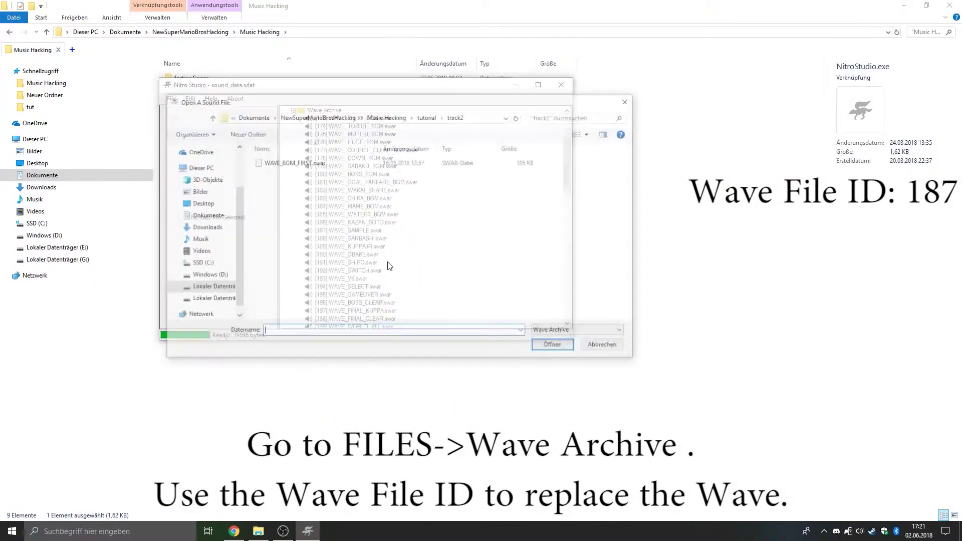
double_click(313, 164)
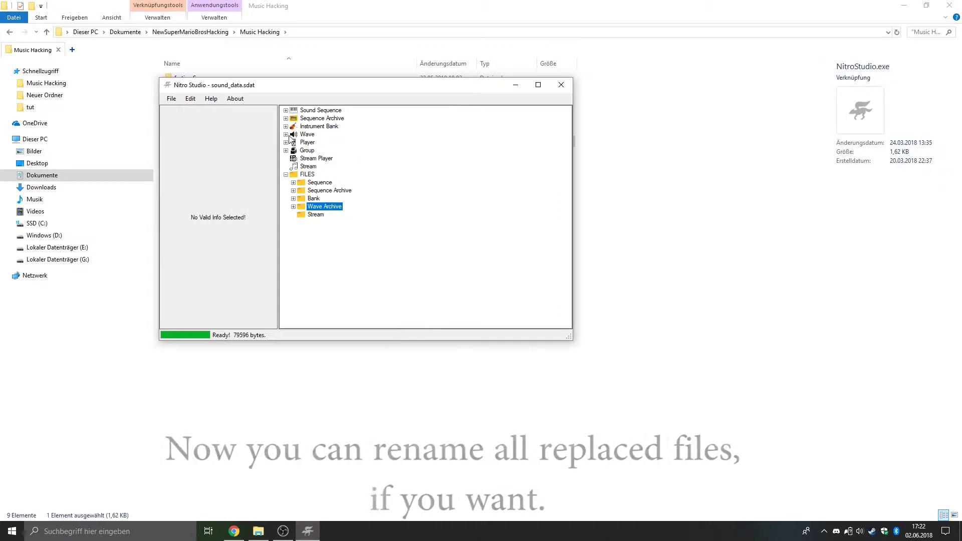
Rename the Wave entry WAVE_SAMPLE as WAVE_AIRSHIP
double_click(311, 208)
left_click(335, 231)
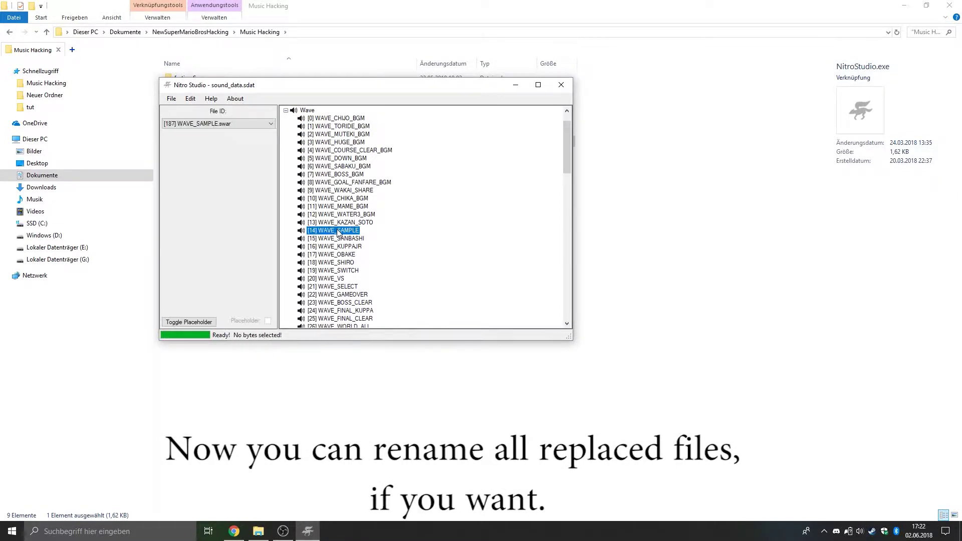
right_click(336, 230)
left_click(362, 290)
type("WAVE_AIRSHIP")
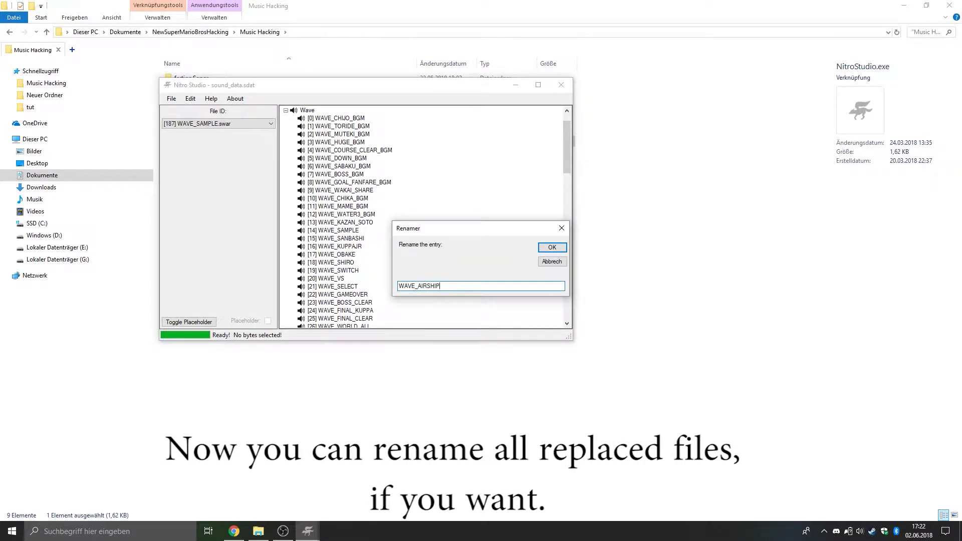
key("Return")
left_click(293, 133)
Rename the Instrument Bank entry BANK_SAMPLE as BANK_AIRSHIP
left_click(293, 126)
left_click(338, 231)
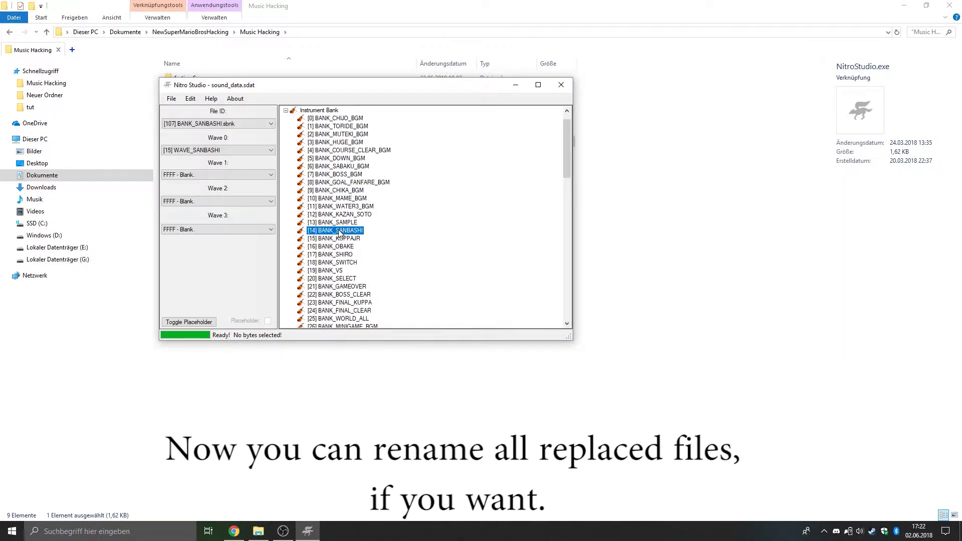
left_click(336, 223)
right_click(326, 224)
left_click(361, 284)
type("BAN")
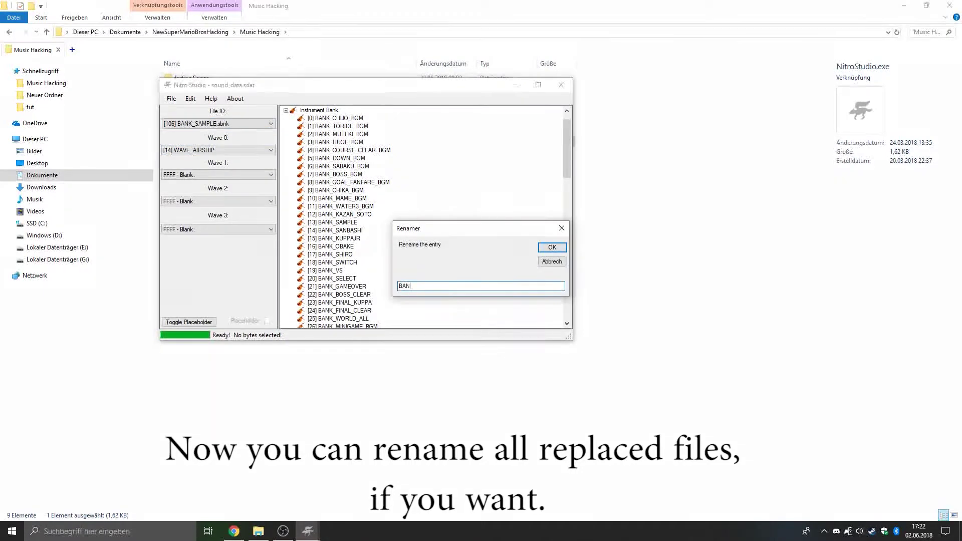
type("K_AIRSHIP")
key("Return")
left_click(286, 126)
Rename the Sound Sequence entry BGM_3D_WORLD_MAIN_THEME as BGM_AIRSHIP
left_click(285, 110)
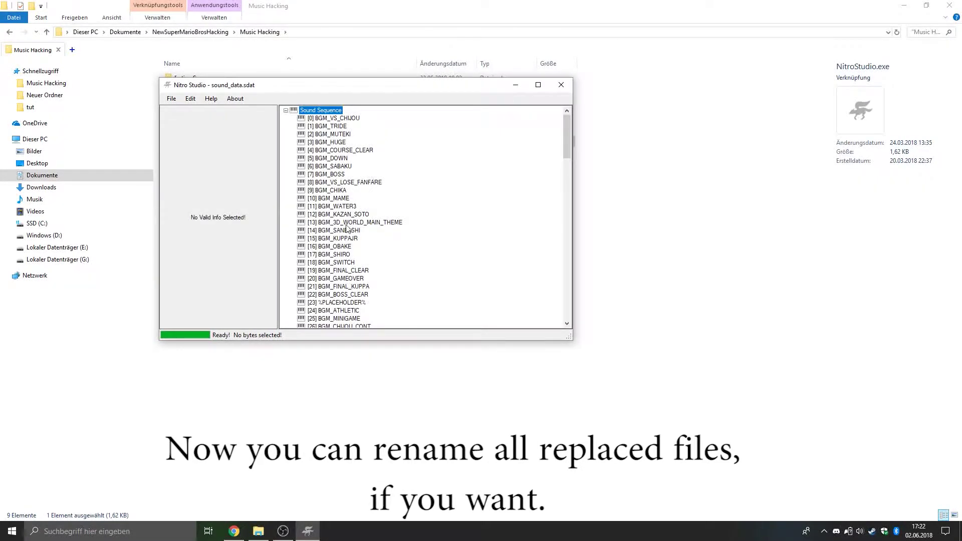
left_click(345, 222)
right_click(345, 222)
left_click(376, 283)
type("BGM_AIRSHIP")
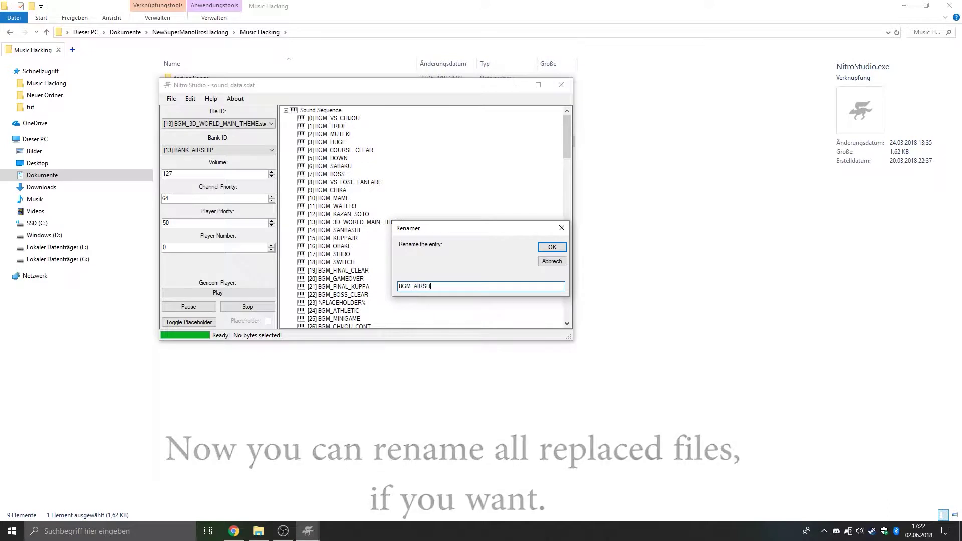
key("Return")
Play the BGM_AIRSHIP sequence to test the replaced music, and stop the playback
left_click(338, 222)
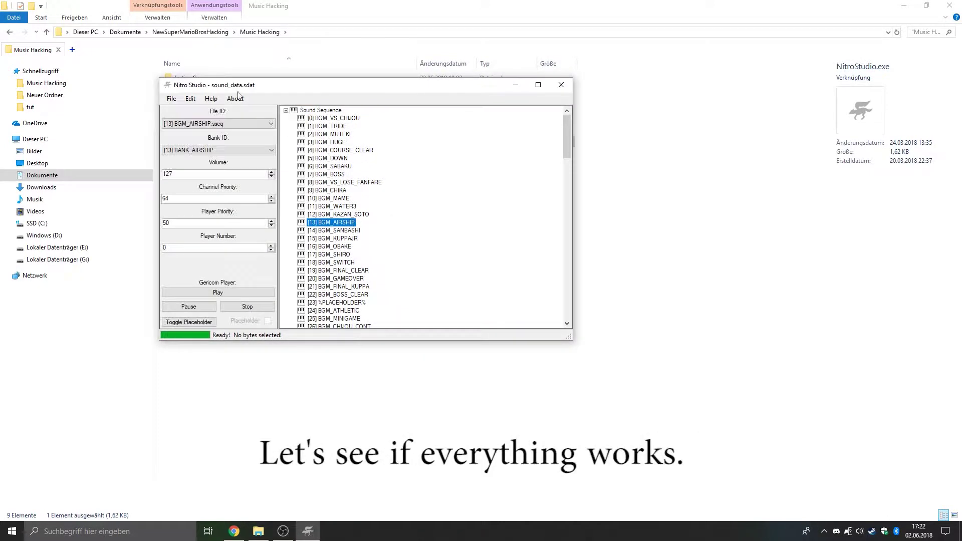
left_click(233, 292)
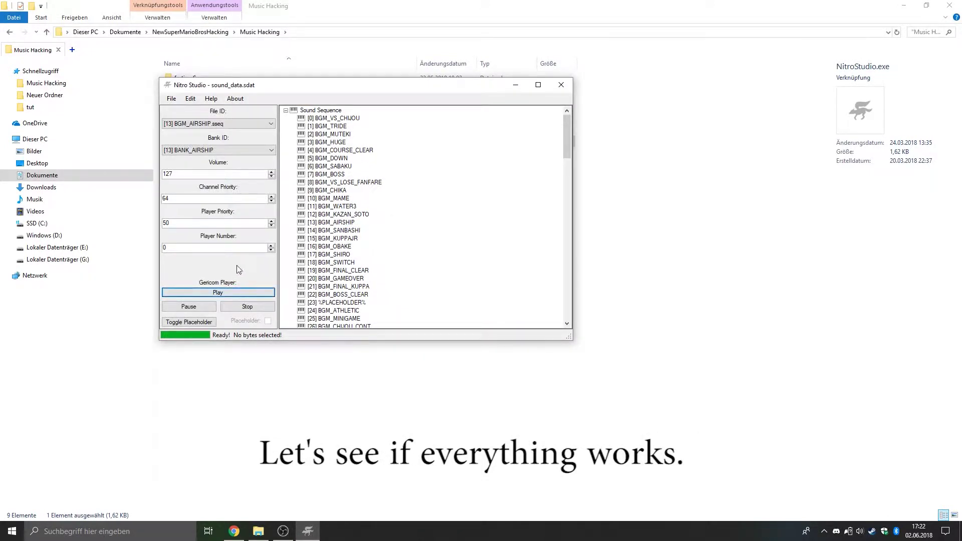
left_click(256, 310)
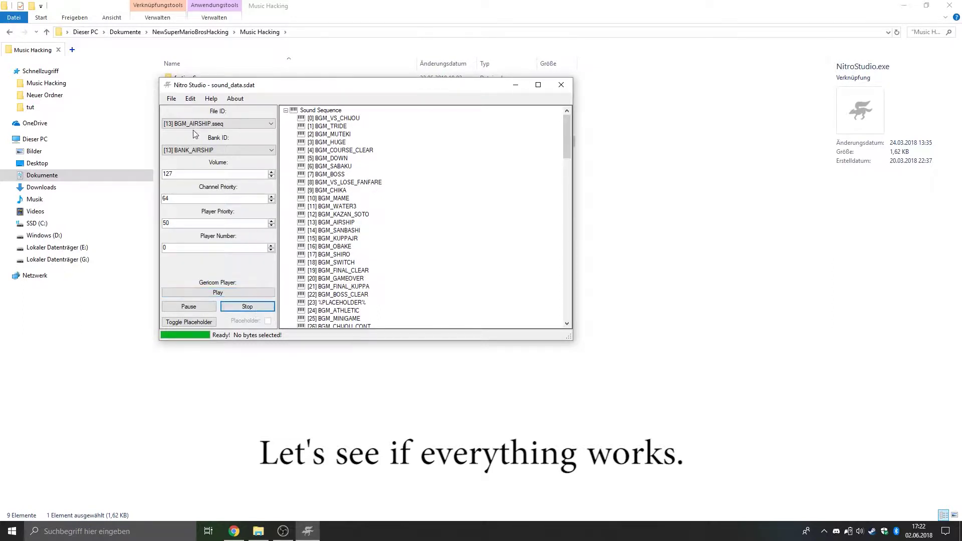
Save the modified sound_data file and close Nitro Studio
left_click(171, 99)
left_click(185, 132)
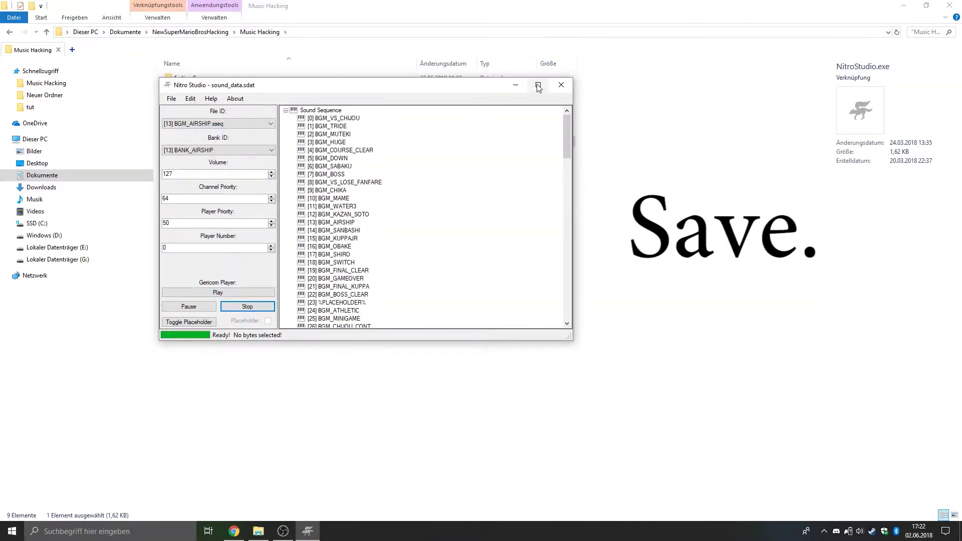
left_click(560, 85)
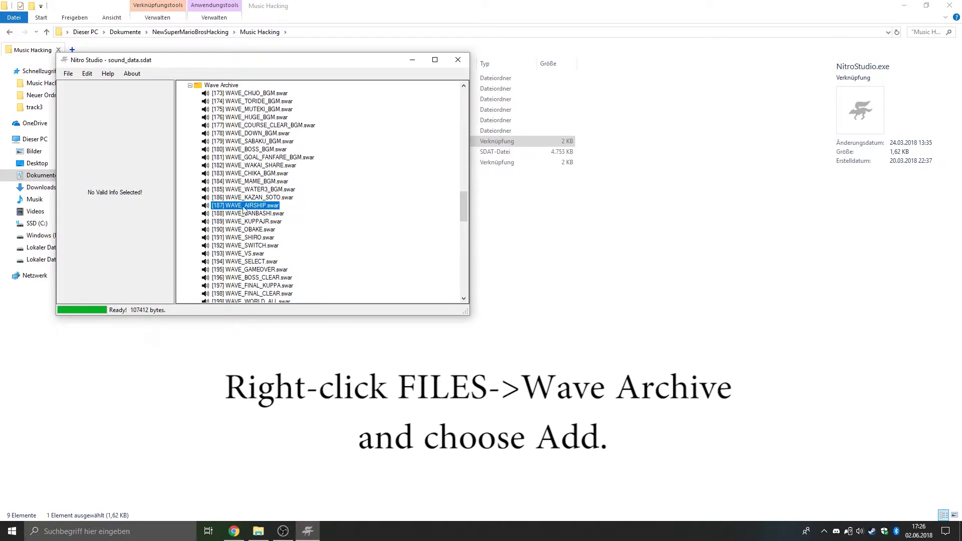
Add a .swar file from the tutorial track3 folder to the Wave Archive files and collapse the Instrument Bank list
right_click(223, 86)
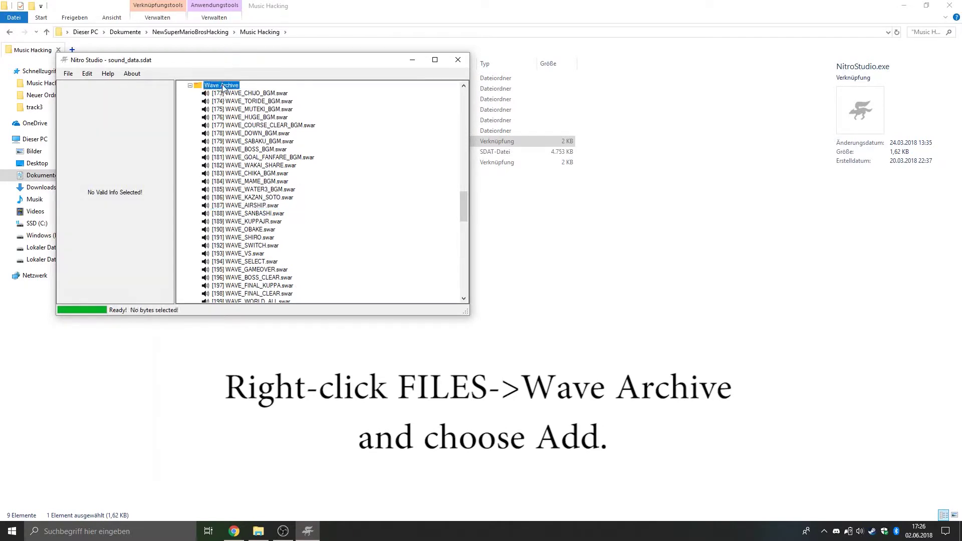
left_click(241, 98)
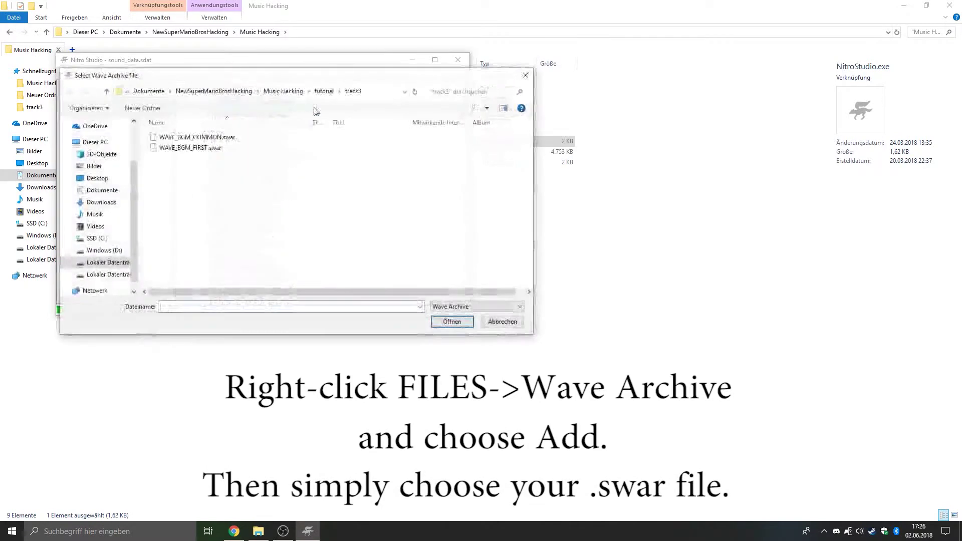
double_click(229, 151)
left_click(182, 101)
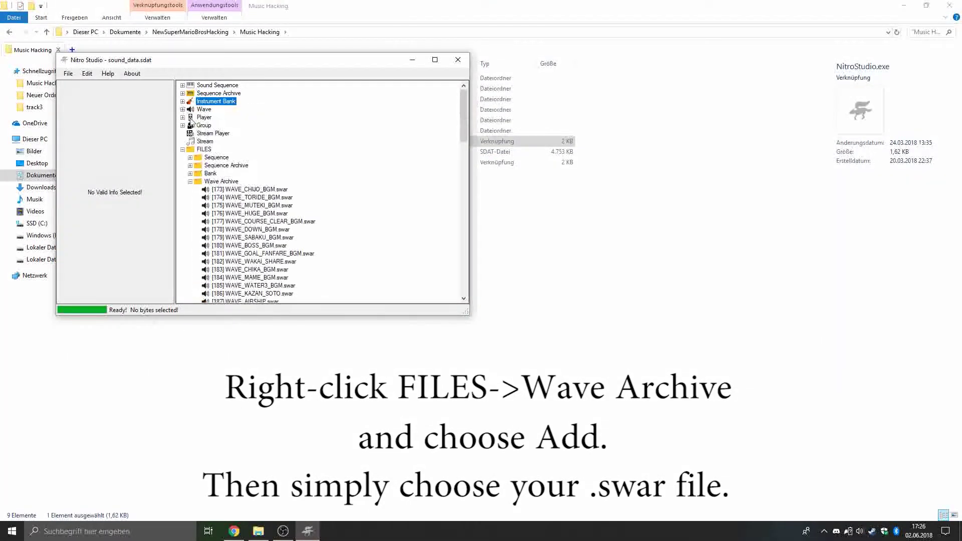
Check the newly added .swar file at the end of the Wave Archive files and collapse that folder
scroll(323, 251, "down", 20)
scroll(321, 268, "down", 3)
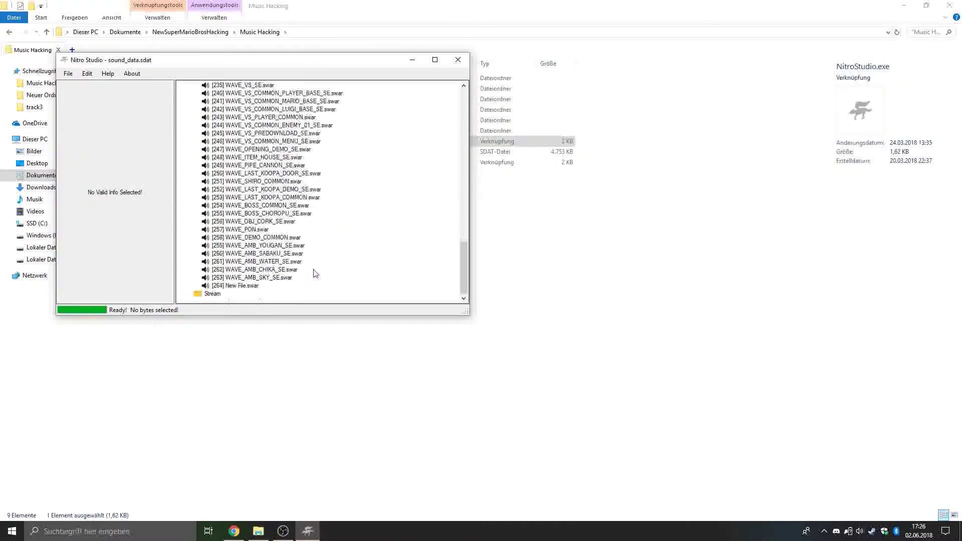
left_click(248, 286)
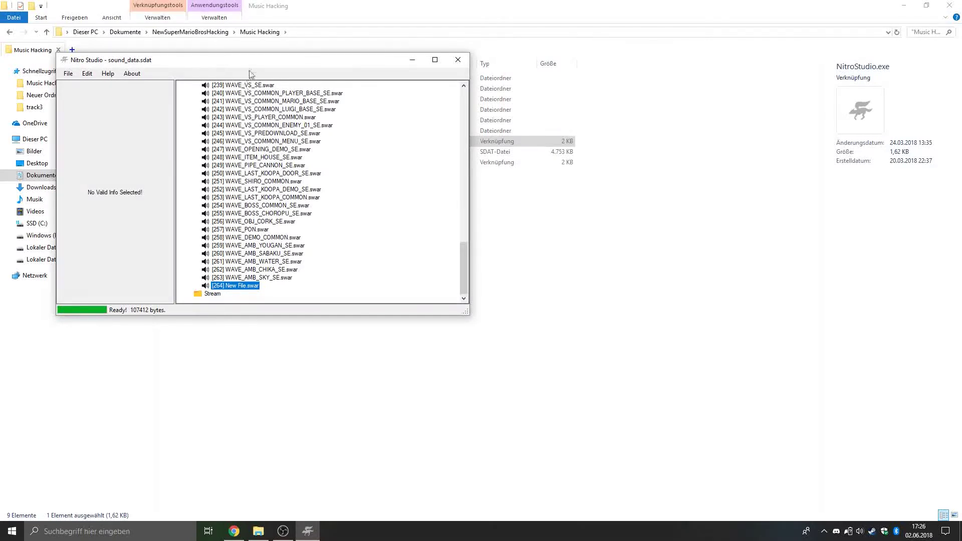
left_click_drag(265, 68, 355, 113)
scroll(283, 242, "up", 20)
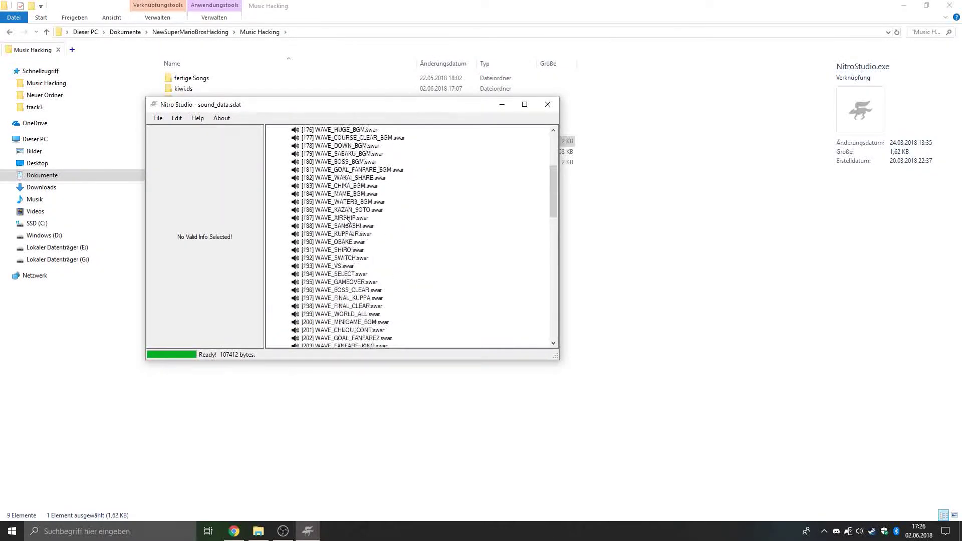
left_click(280, 226)
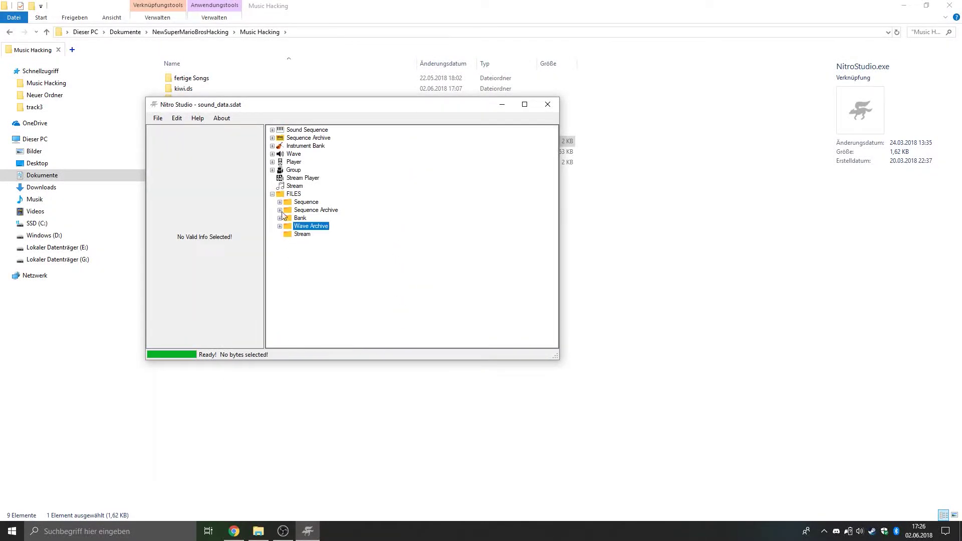
Rename the new entry at the end of the Wave list as WAVE_FIRST
left_click(272, 154)
left_click_drag(551, 186, 560, 328)
left_click(310, 282)
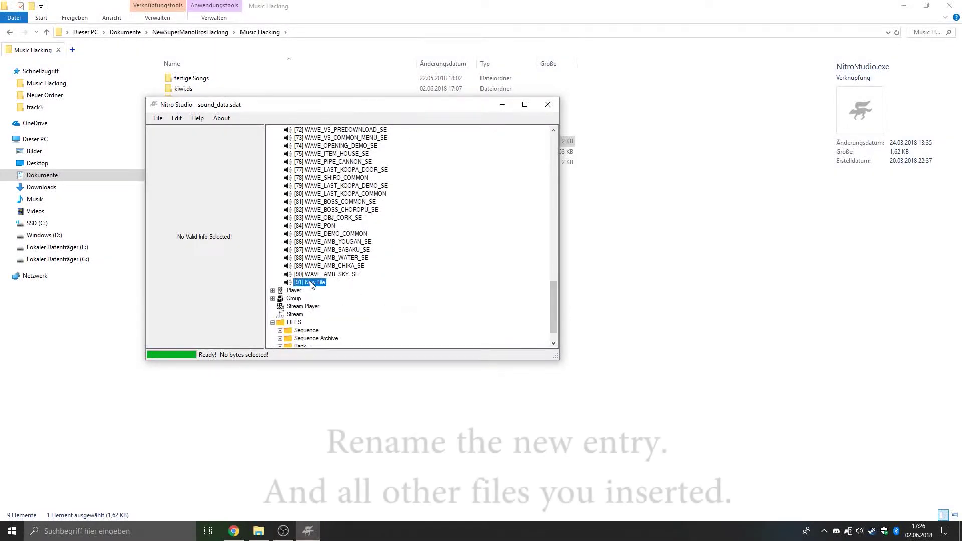
right_click(310, 282)
left_click(345, 346)
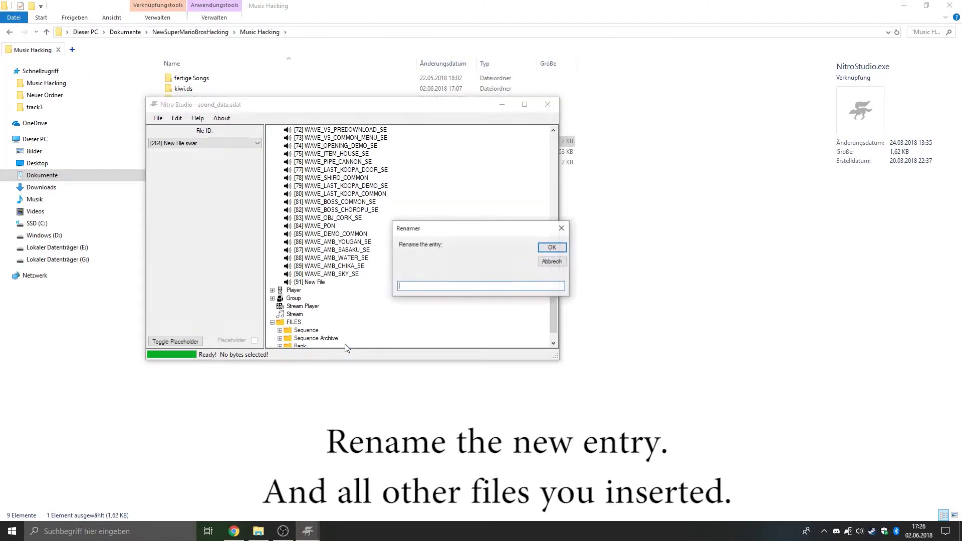
type("WAVE")
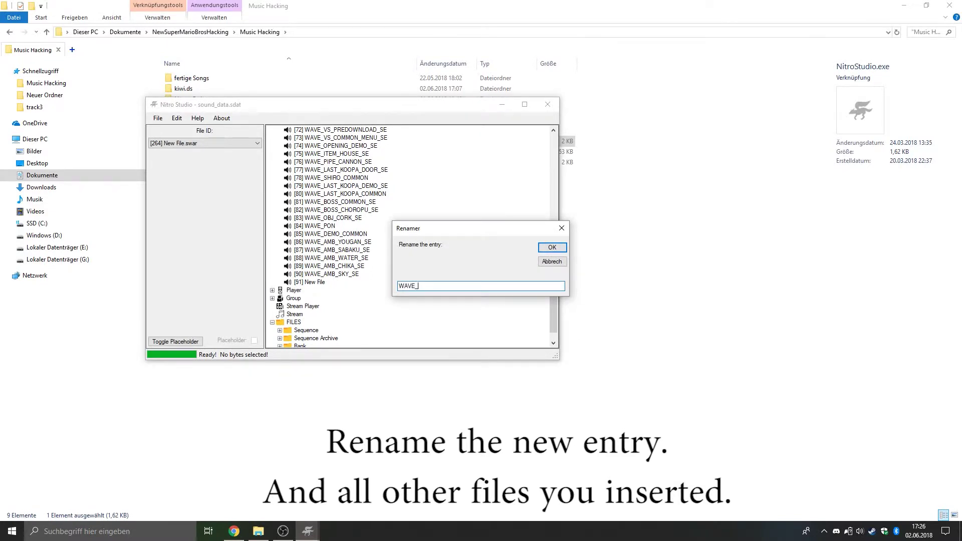
type("_")
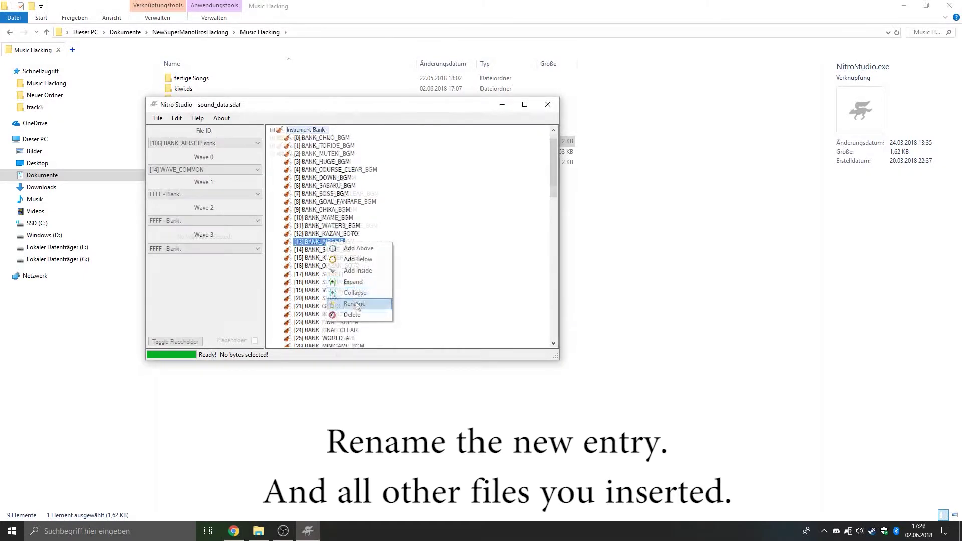
Rename the Instrument Bank entry BANK_AIRSHIP as BANK_ATHLETIC_WIIU
left_click(358, 307)
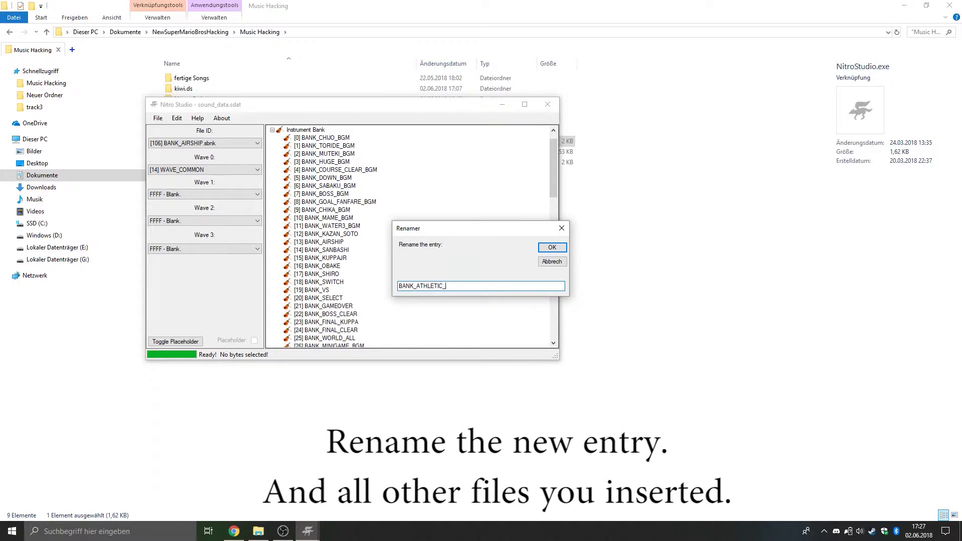
type("BANK_ATHLETIC_WIIU")
key("Return")
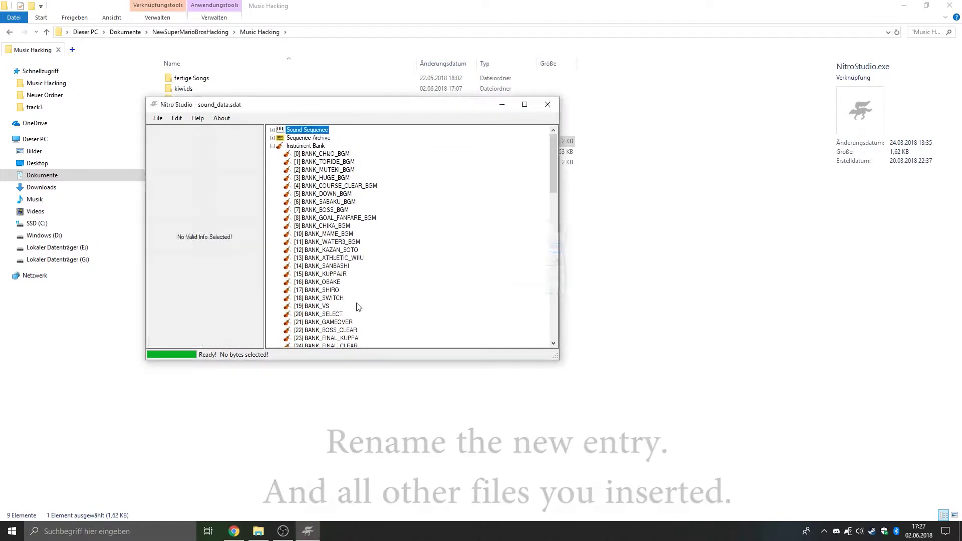
Select the BANK_ATHLETIC_WIIU entry and open the note file in the track3 folder to read its wave assignments alongside Nitro Studio
left_click(316, 258)
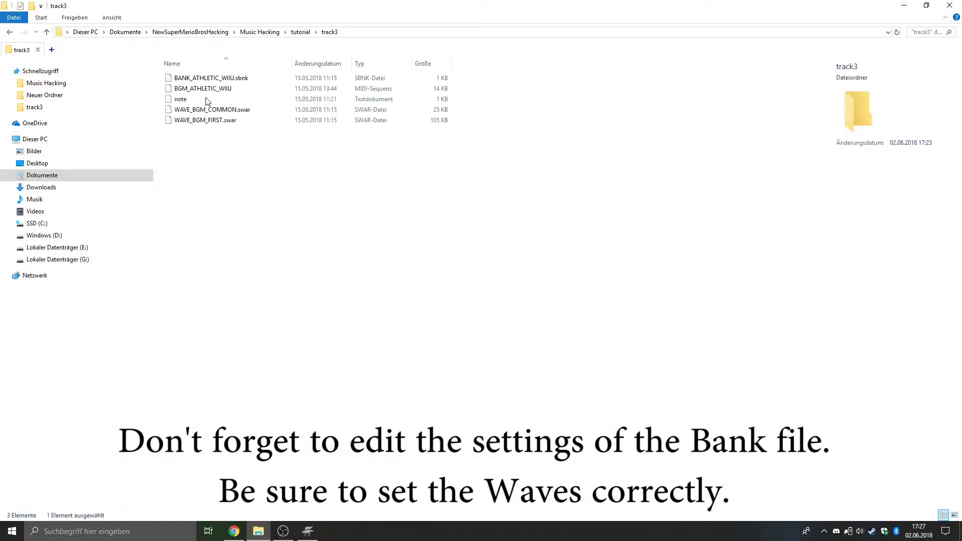
double_click(203, 99)
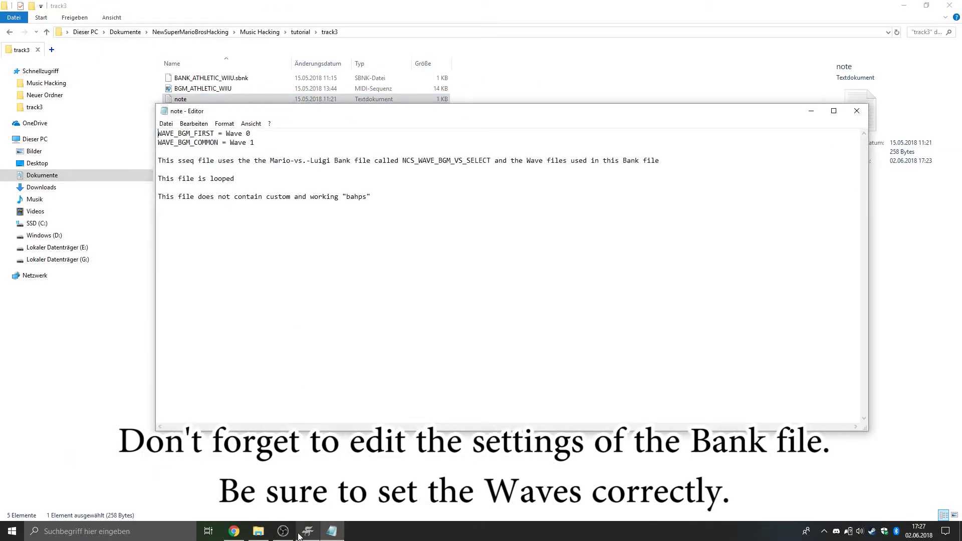
left_click(301, 533)
left_click_drag(448, 108, 445, 65)
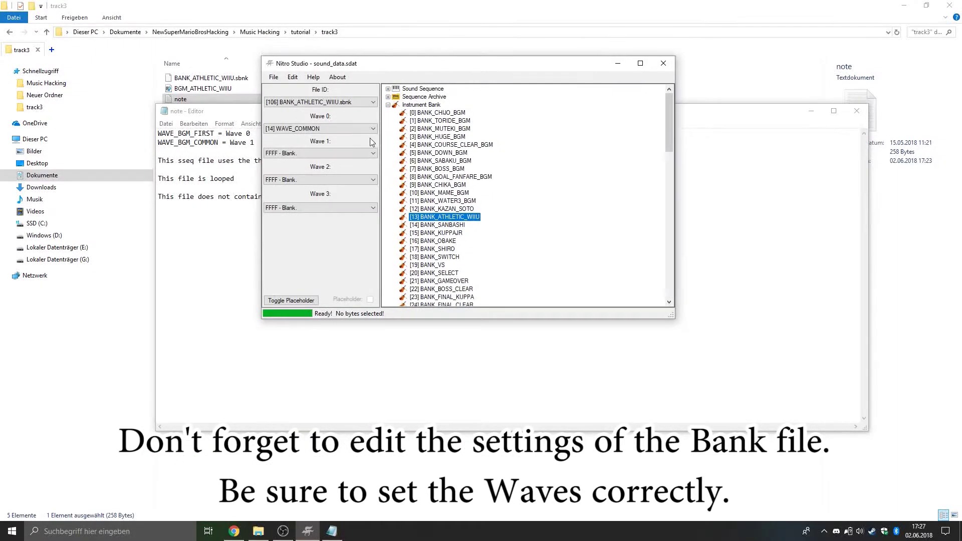
Set Wave 0 of the BANK_ATHLETIC_WIIU bank to WAVE_FIRST and Wave 1 to WAVE_COMMON
scroll(346, 128, "down", 3)
left_click(373, 129)
left_click(373, 128)
left_click(373, 129)
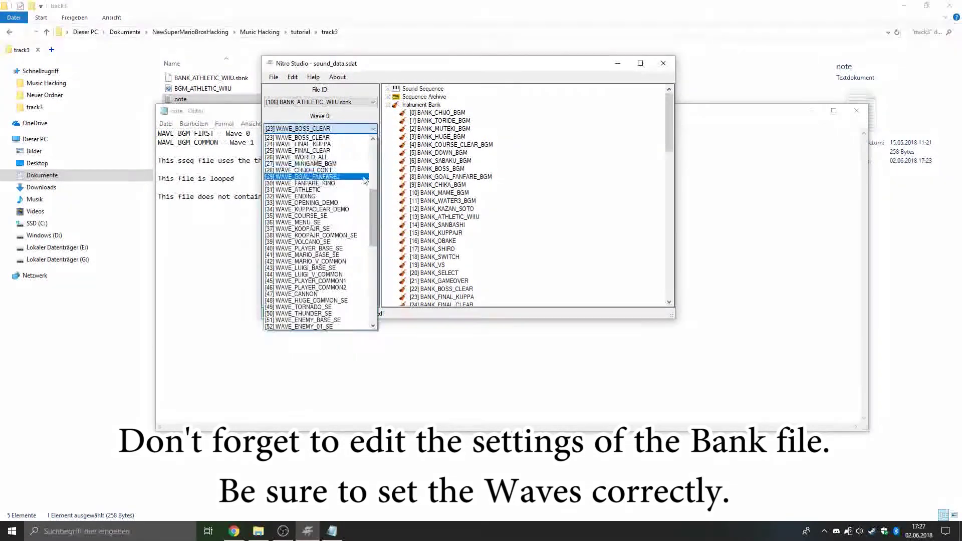
scroll(373, 250, "down", 13)
left_click(316, 326)
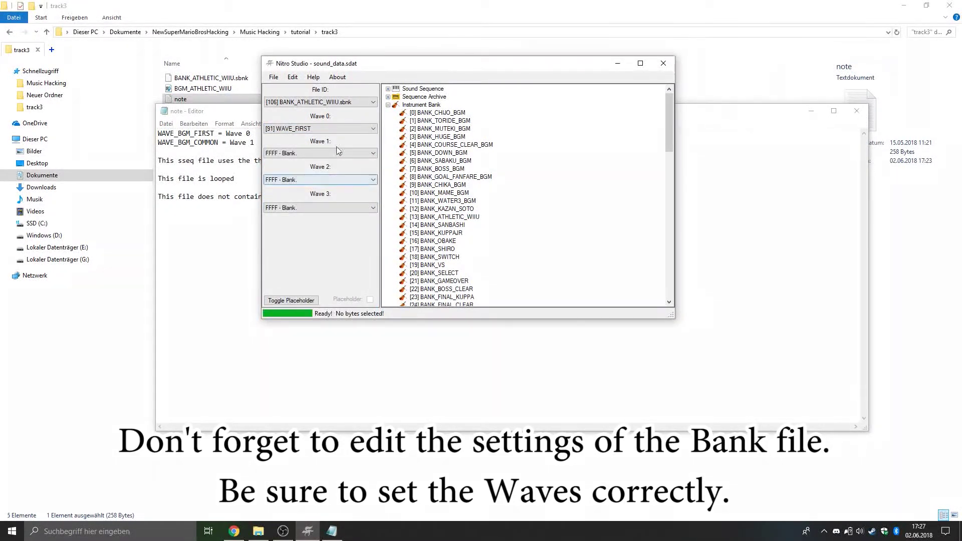
left_click(338, 153)
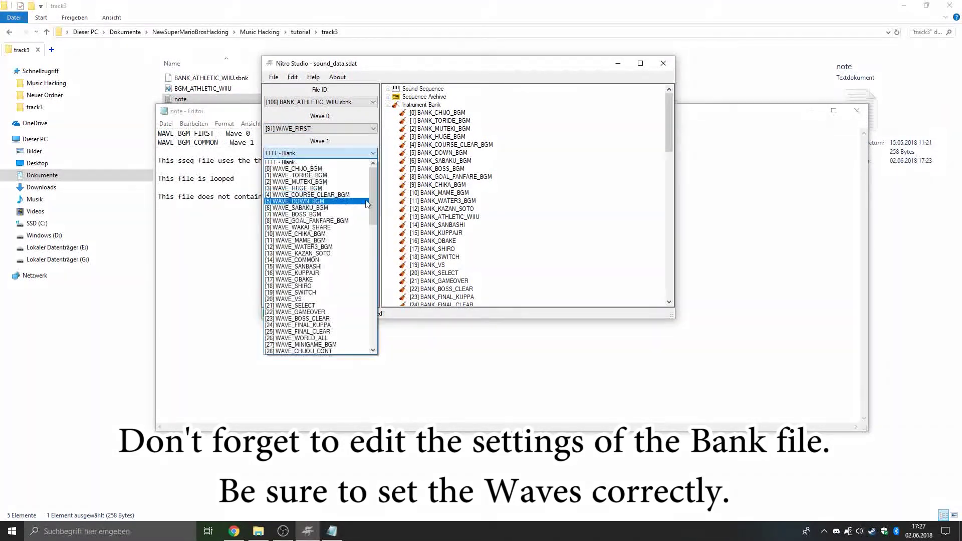
left_click(315, 260)
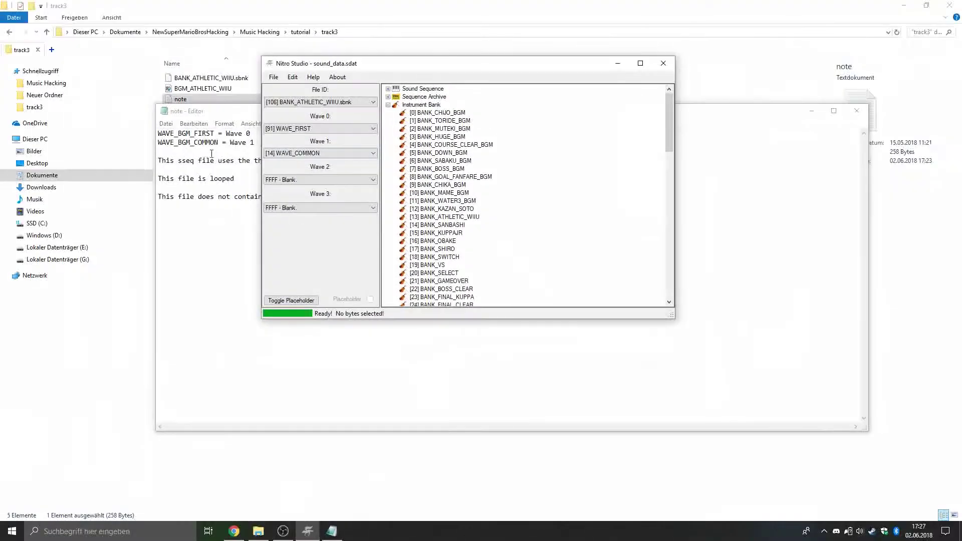
Expand the Sound Sequence list and rename the BGM_AIRSHIP entry as BGM_ATHLETIC_WIIU
double_click(415, 89)
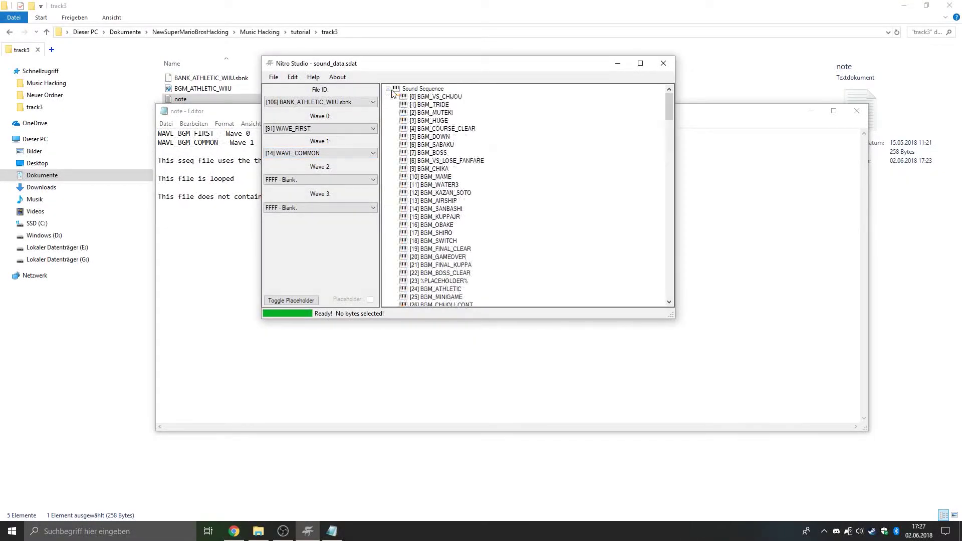
right_click(442, 201)
left_click(483, 264)
type("BGM")
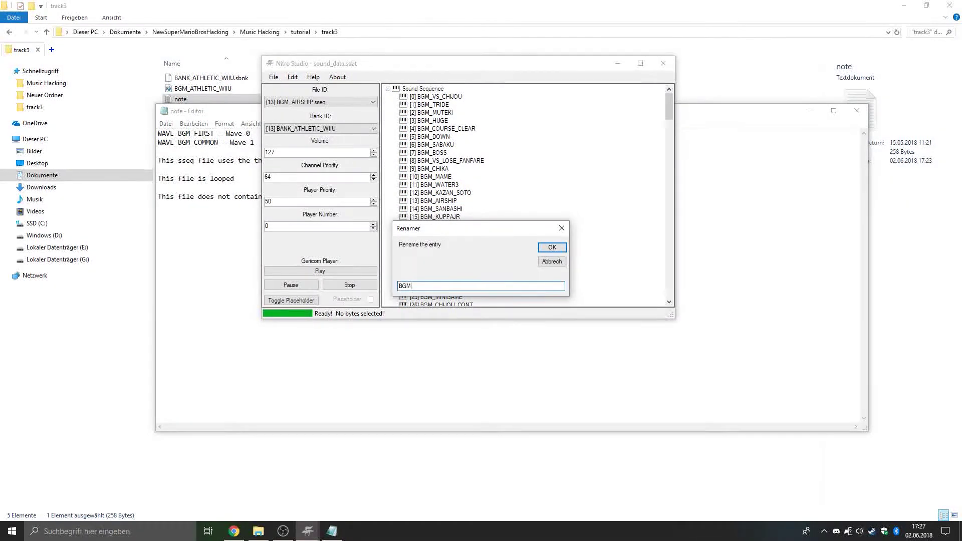
type("_ATHLETIC_WIIU")
key("Return")
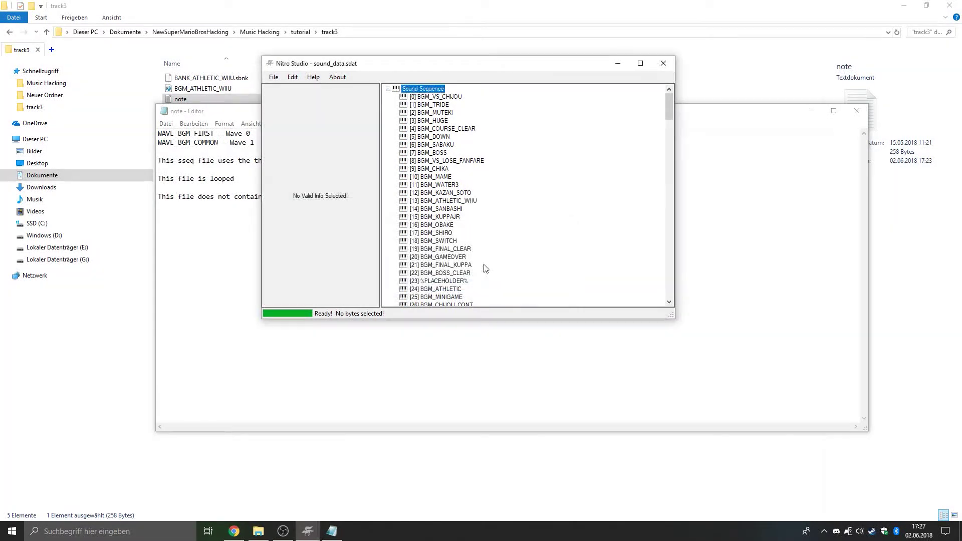
Play the BGM_ATHLETIC_WIIU sequence to test the song, and stop the playback
left_click(444, 201)
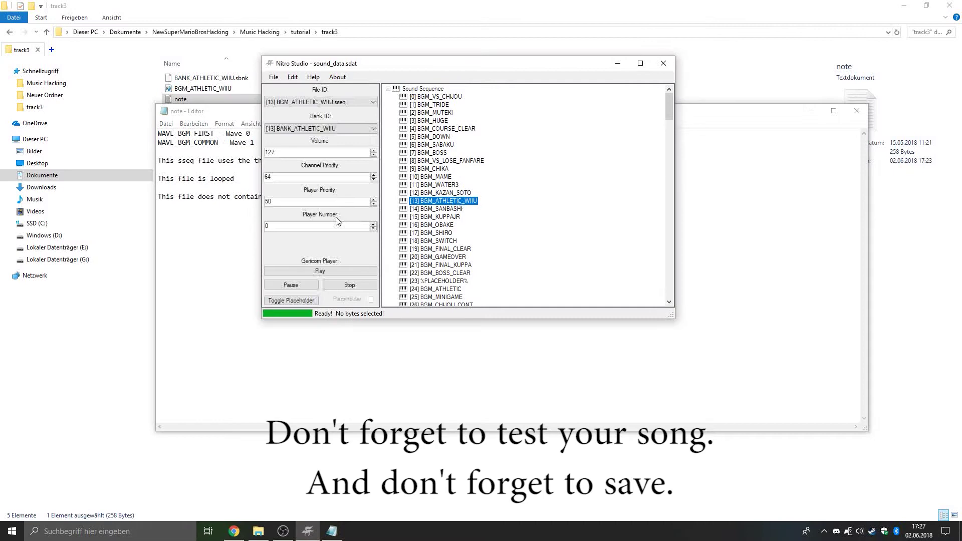
left_click(339, 270)
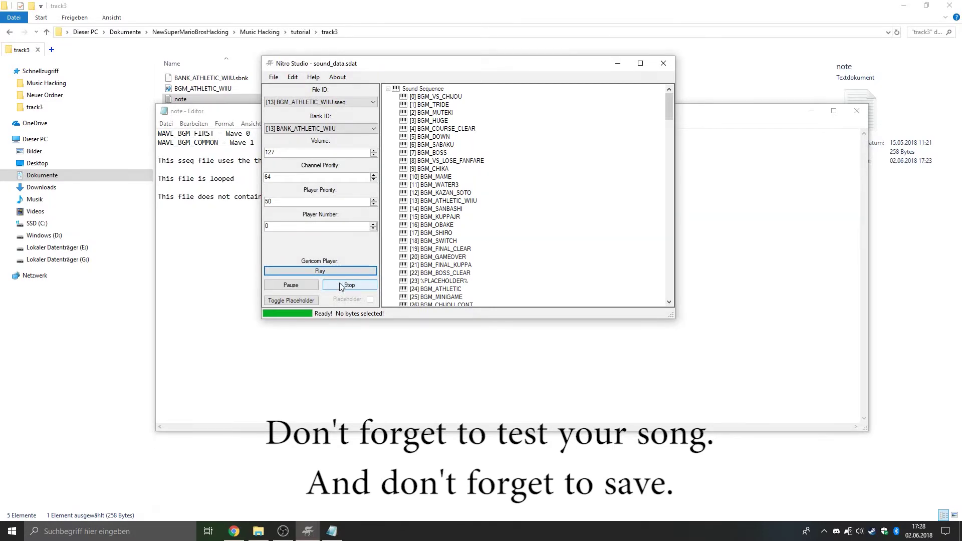
left_click(340, 287)
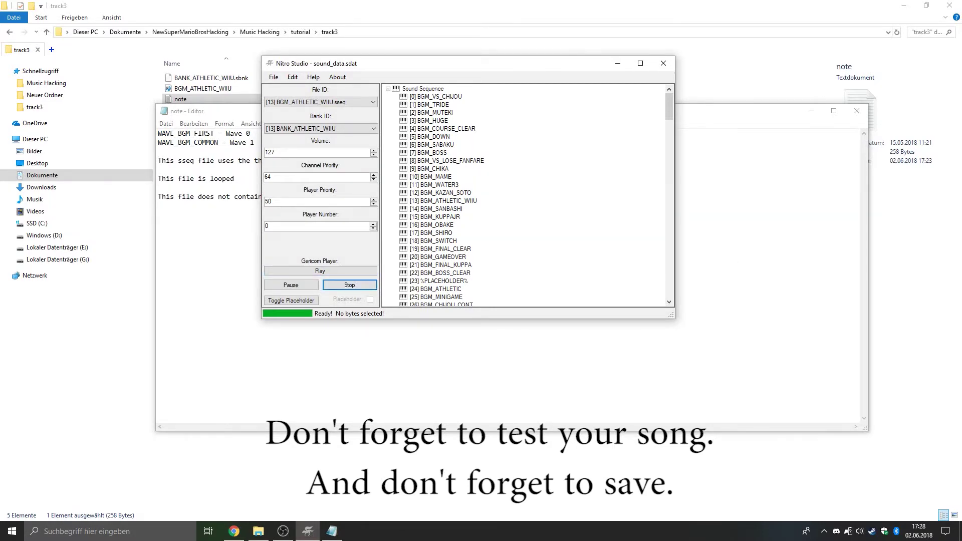
Save the modified sound_data file, and close Nitro Studio and the note file
left_click(274, 78)
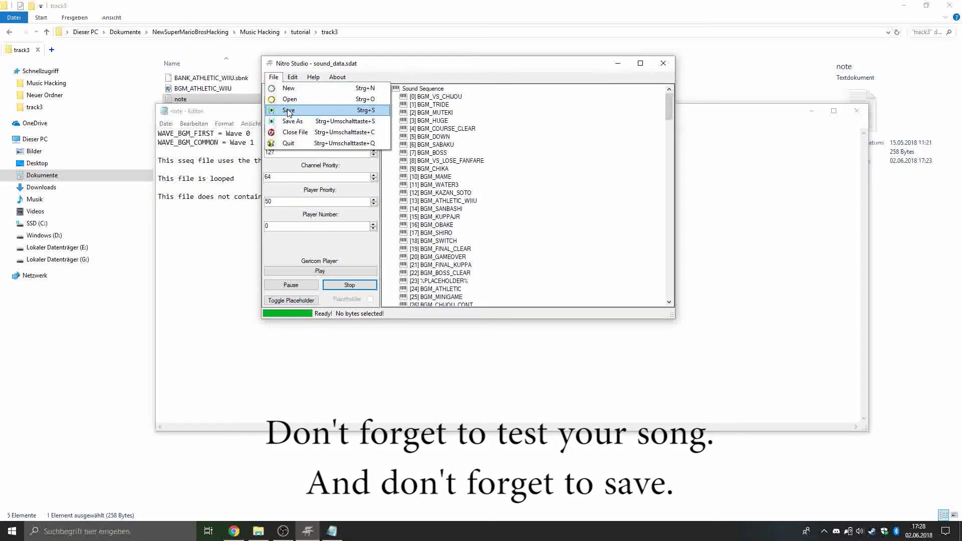
left_click(289, 111)
left_click(663, 63)
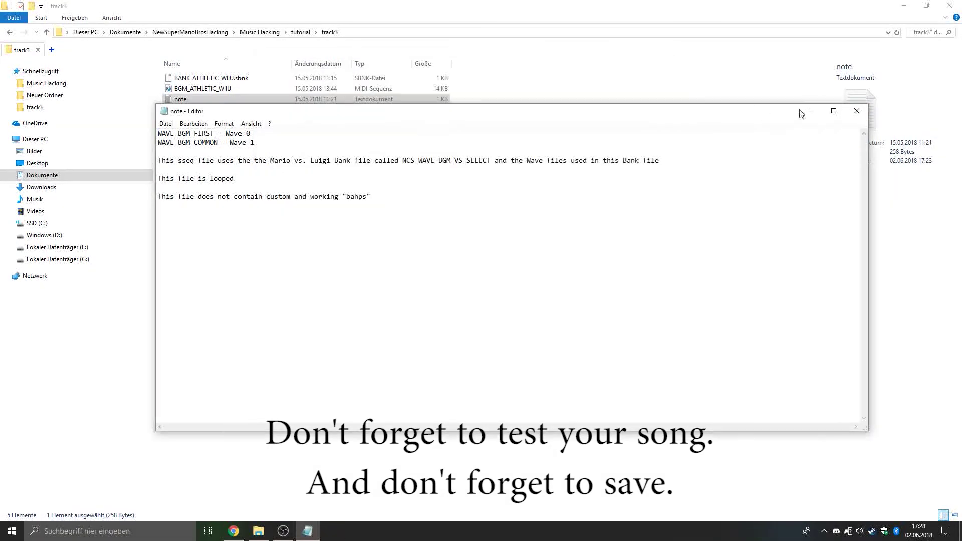
left_click(857, 111)
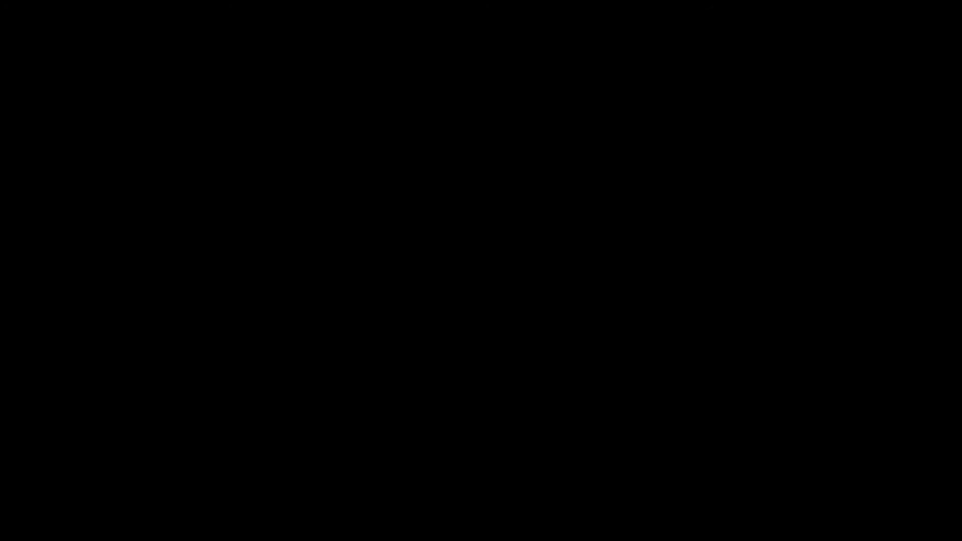